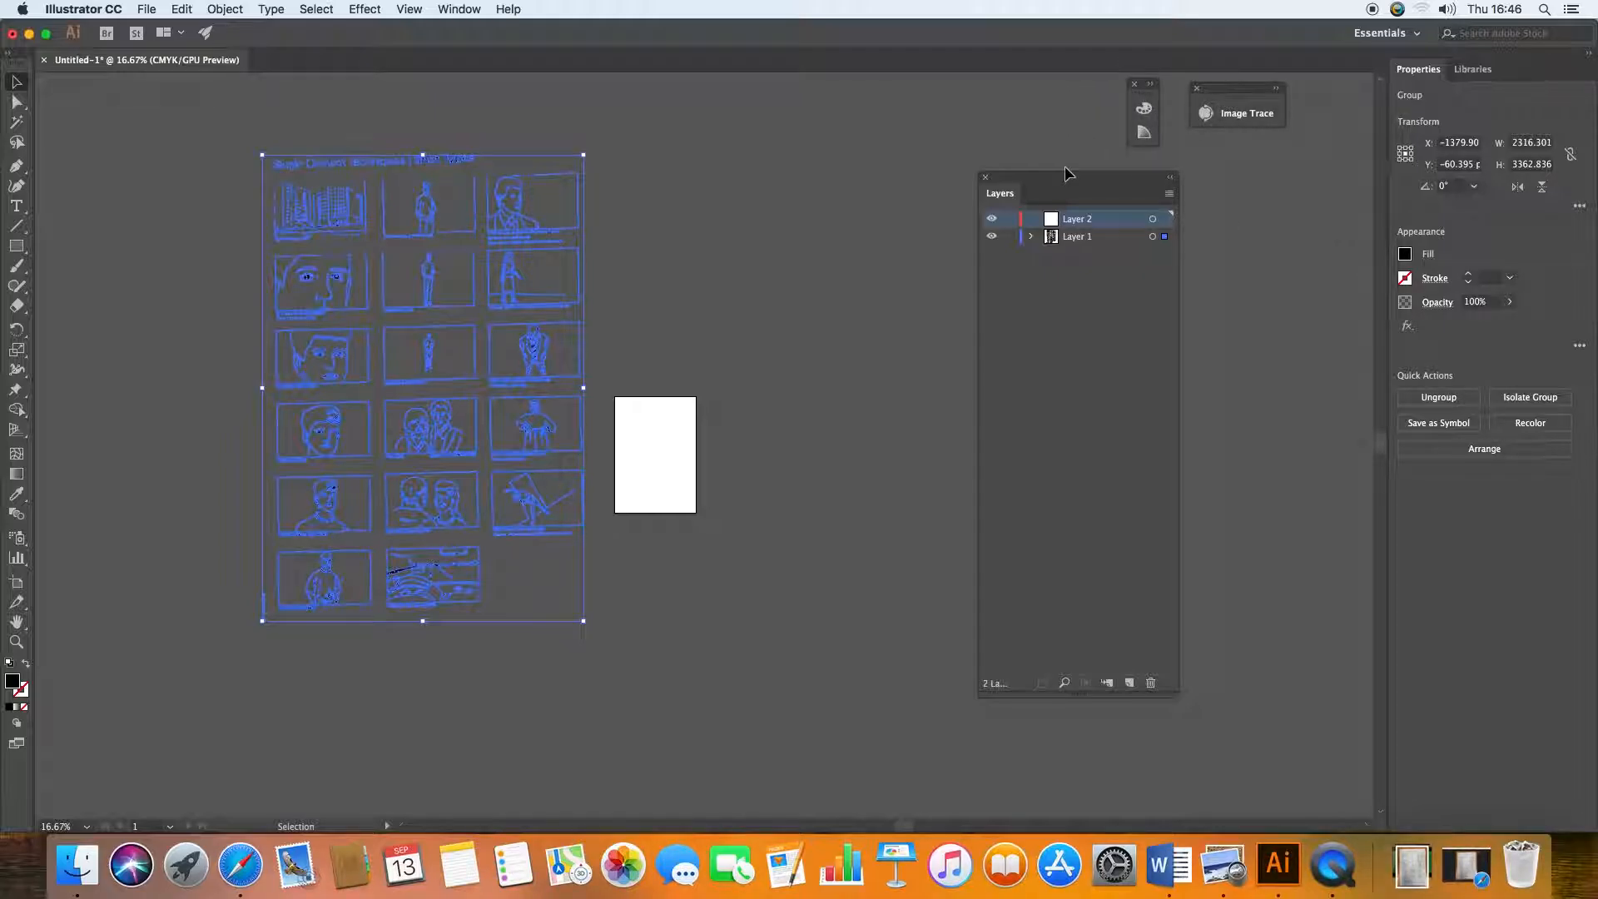
Move the traced storyboard group closer to the white artboard
{"action": "mouse_move", "coordinate": [432, 217]}
{"action": "left_mouse_down"}
{"action": "mouse_move", "coordinate": [662, 209]}
{"action": "mouse_move", "coordinate": [459, 204]}
{"action": "left_mouse_up"}
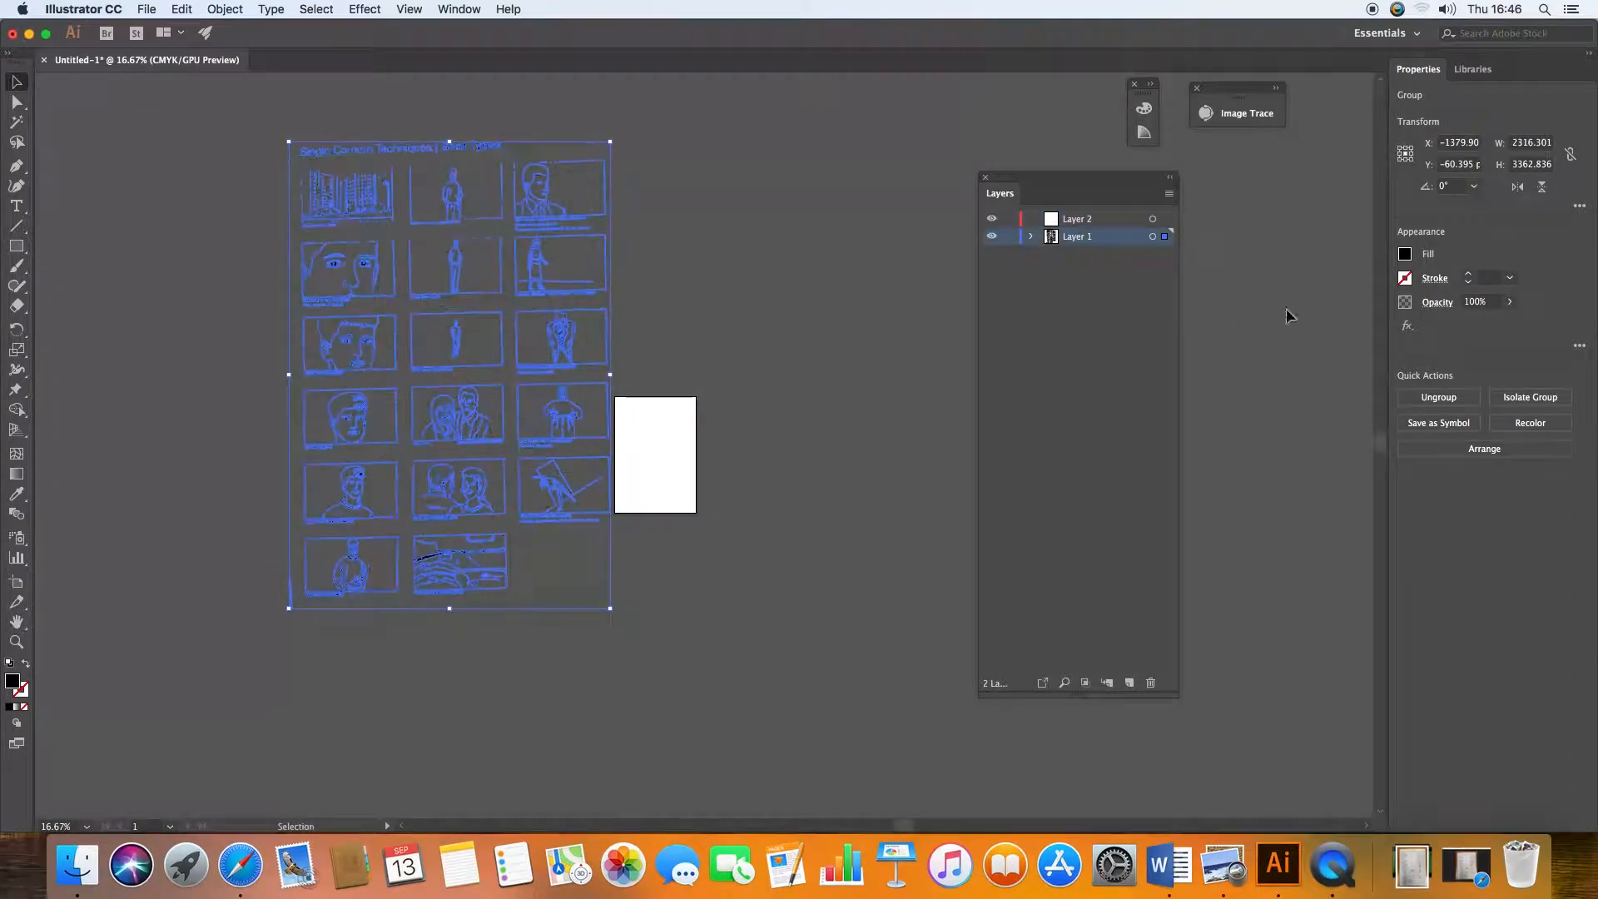
{"action": "left_click", "coordinate": [753, 389]}
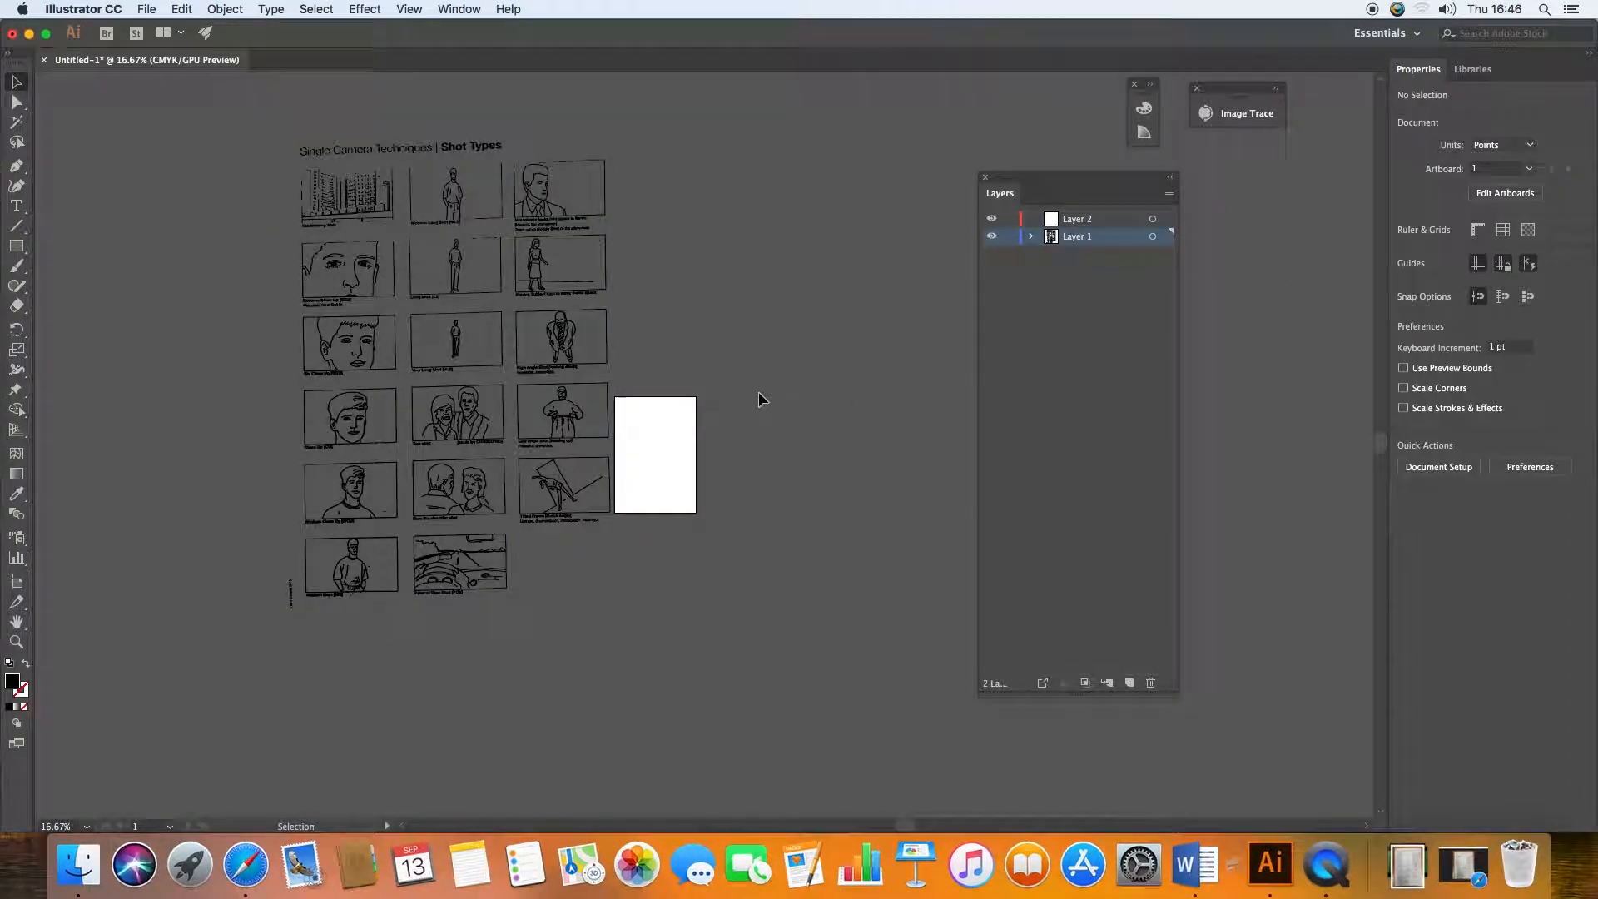
{"action": "left_click", "coordinate": [458, 347]}
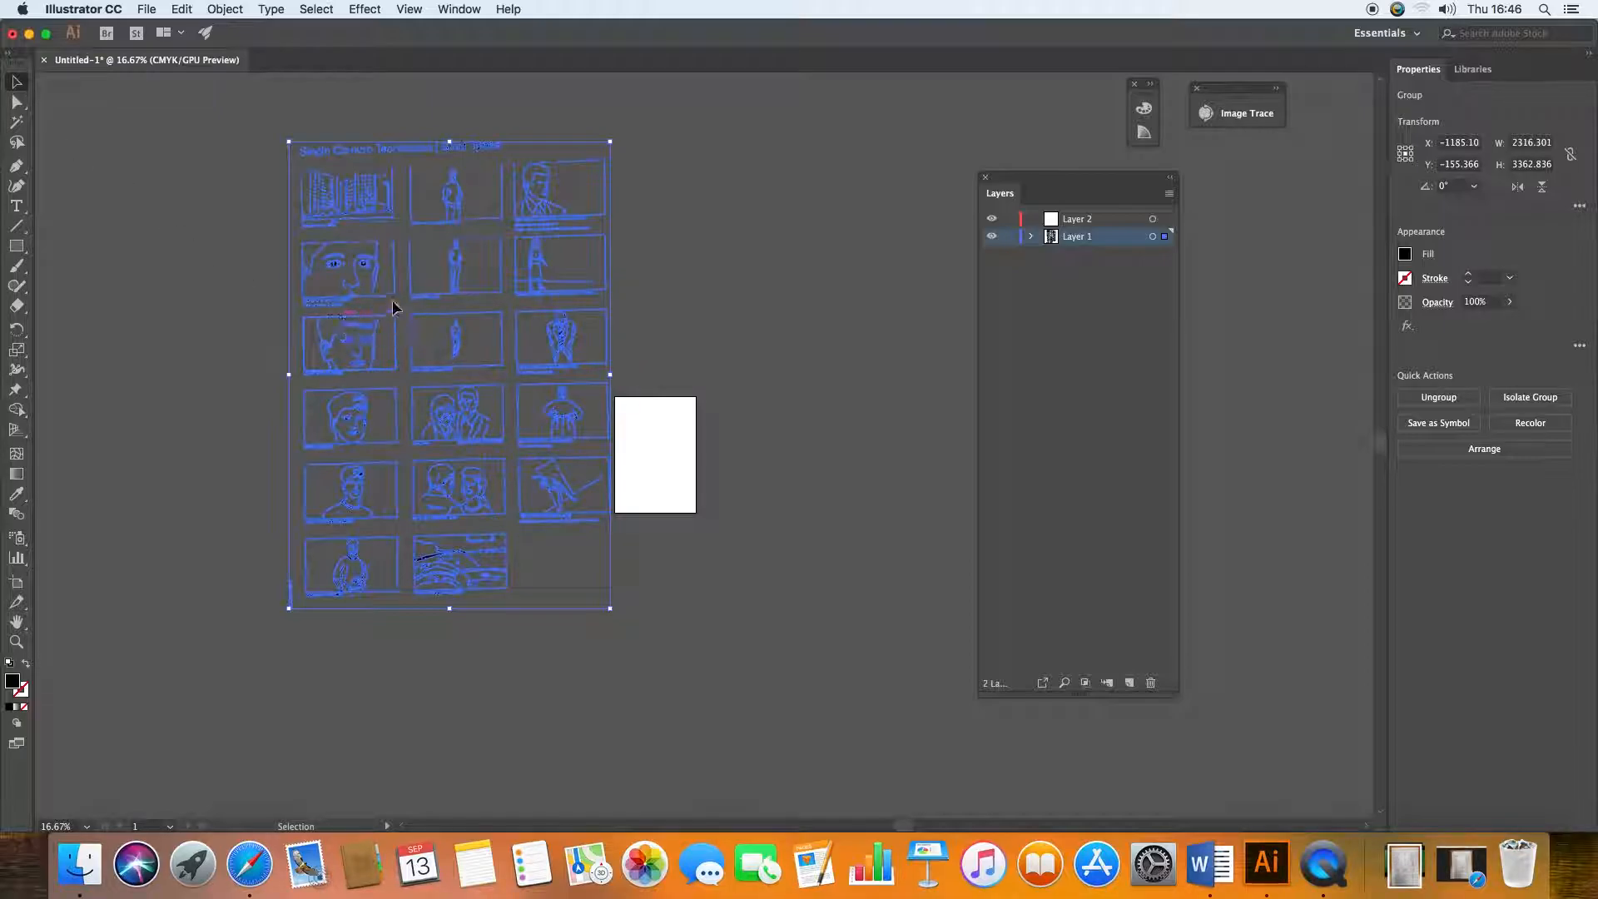
Select only the paths of the standing figure inside the Very Long Shot frame and cut them from Layer 1
{"action": "key", "text": "super+equal"}
{"action": "key", "text": "super+equal"}
{"action": "key", "text": "super+equal"}
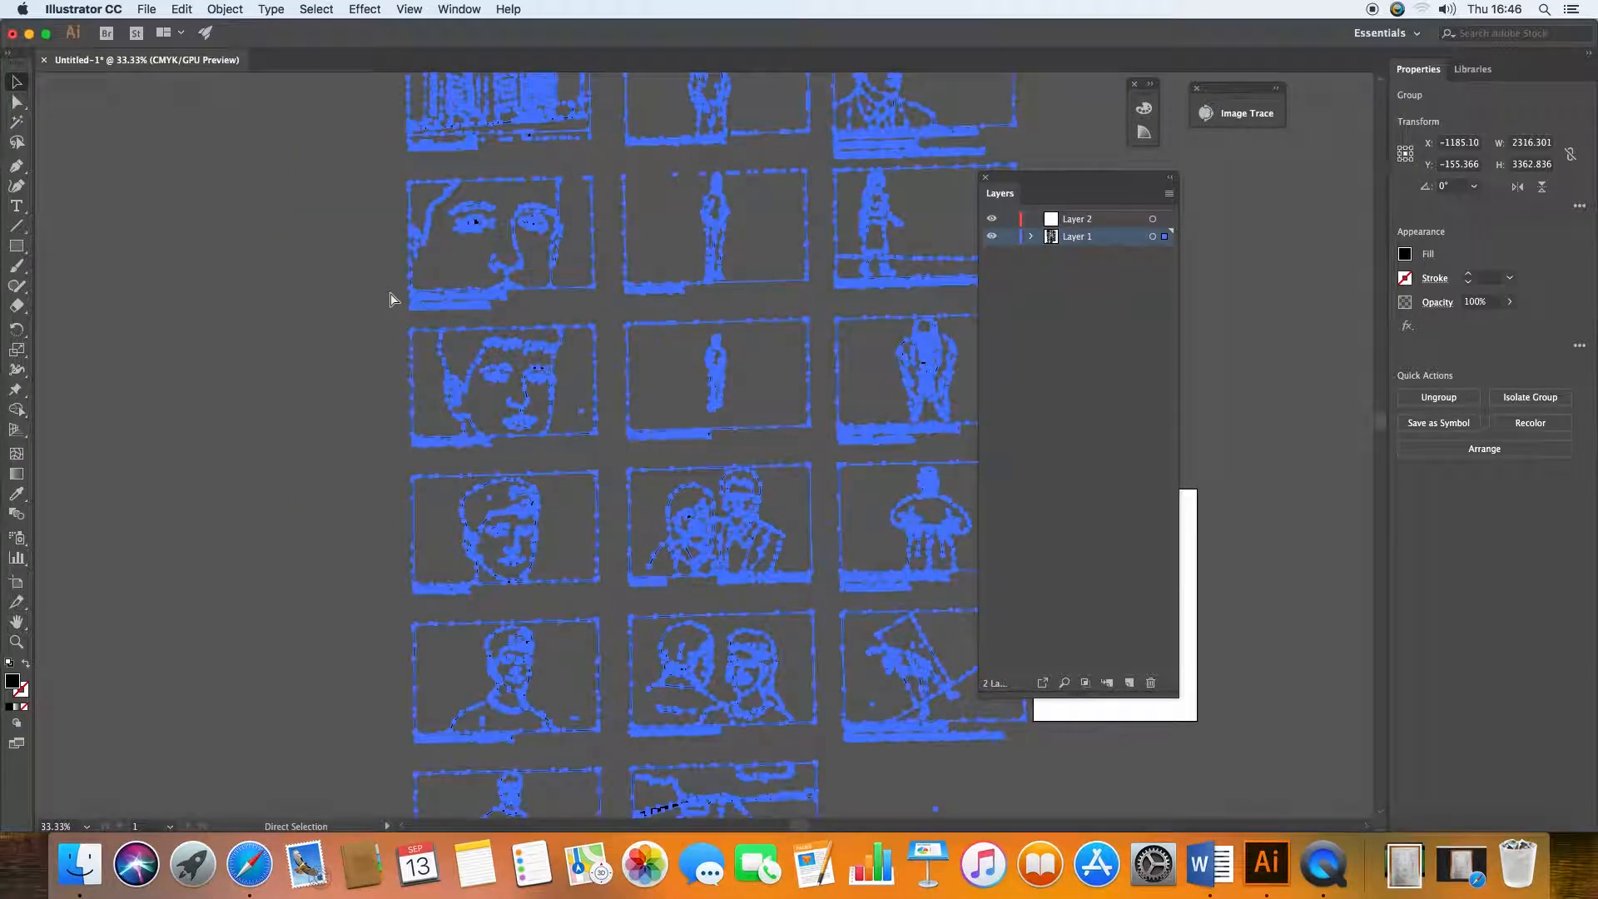
{"action": "left_click", "coordinate": [652, 335]}
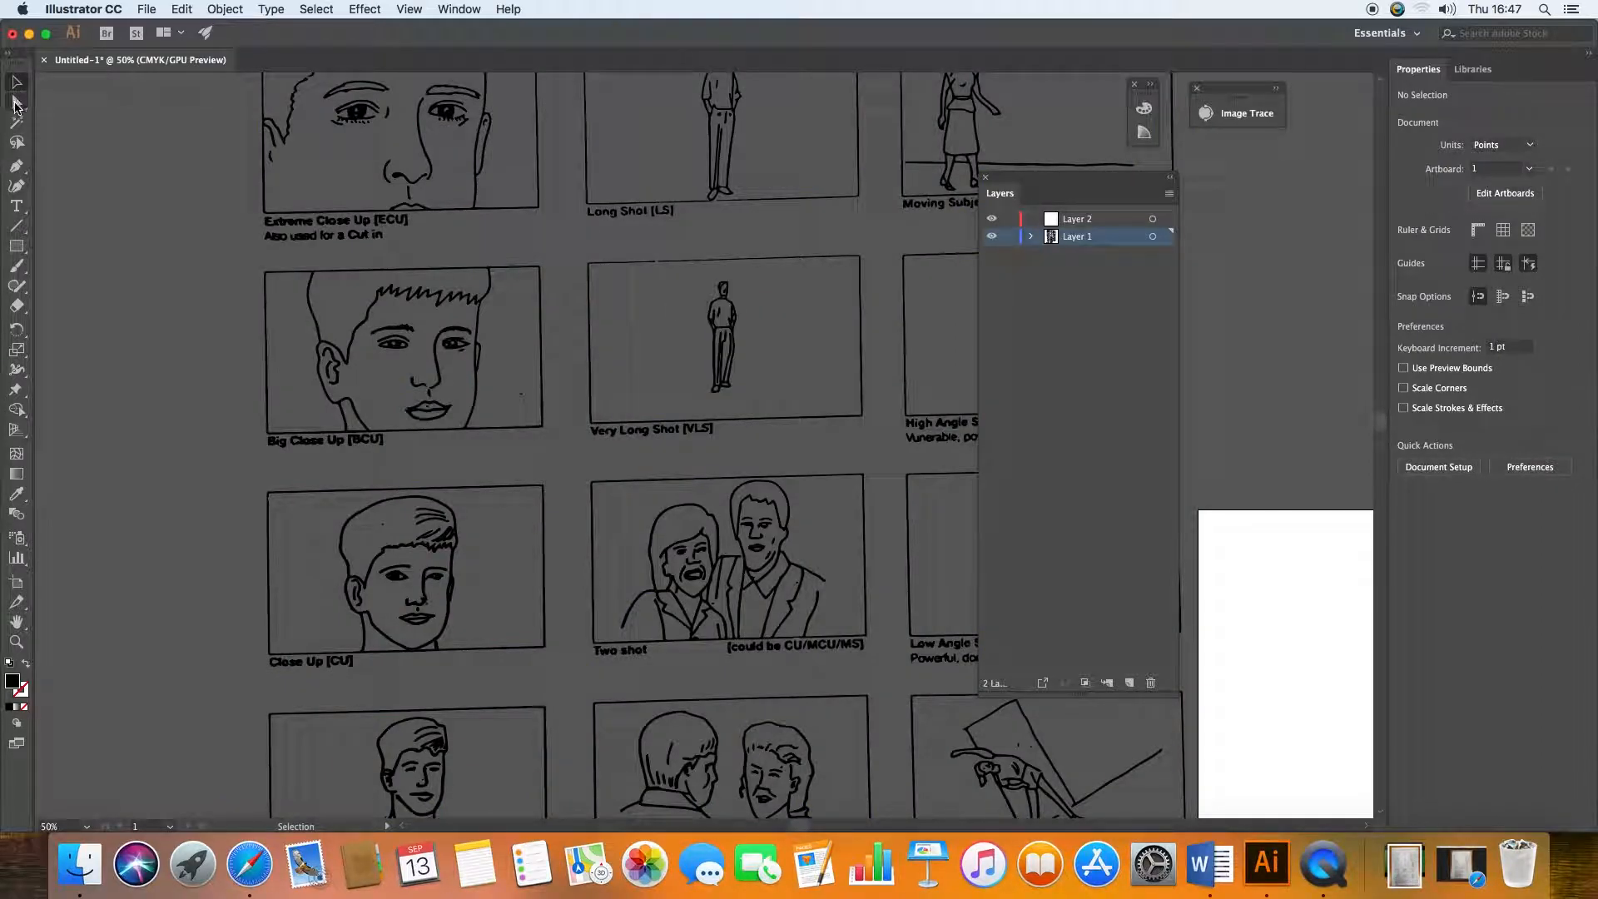
{"action": "left_click", "coordinate": [16, 102]}
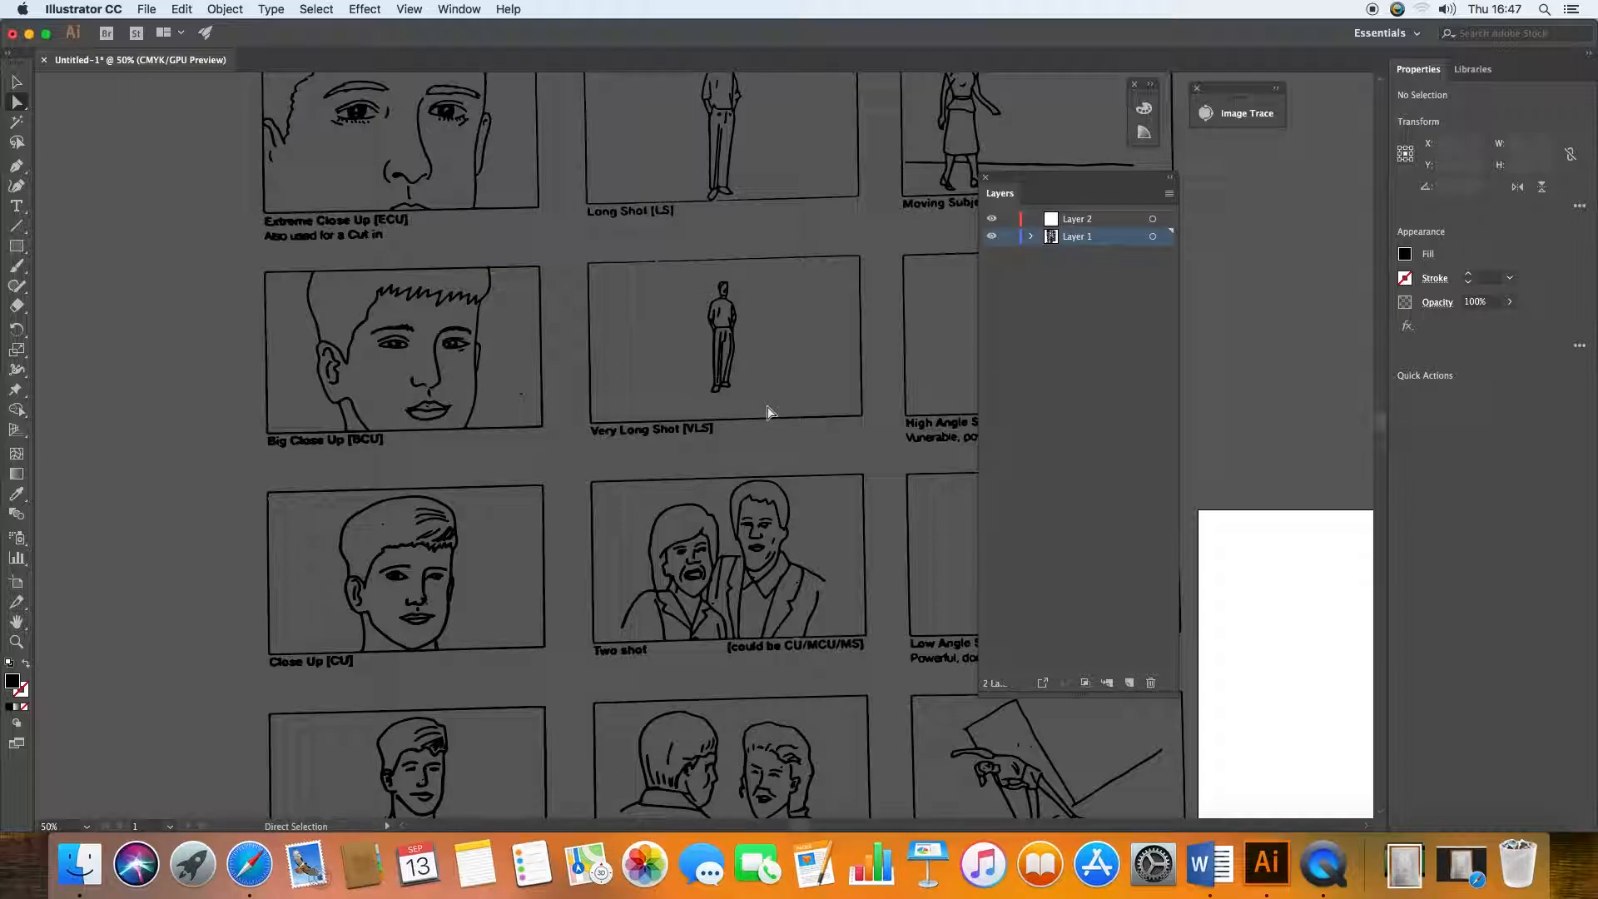
{"action": "left_click_drag", "start_coordinate": [677, 273], "coordinate": [769, 407]}
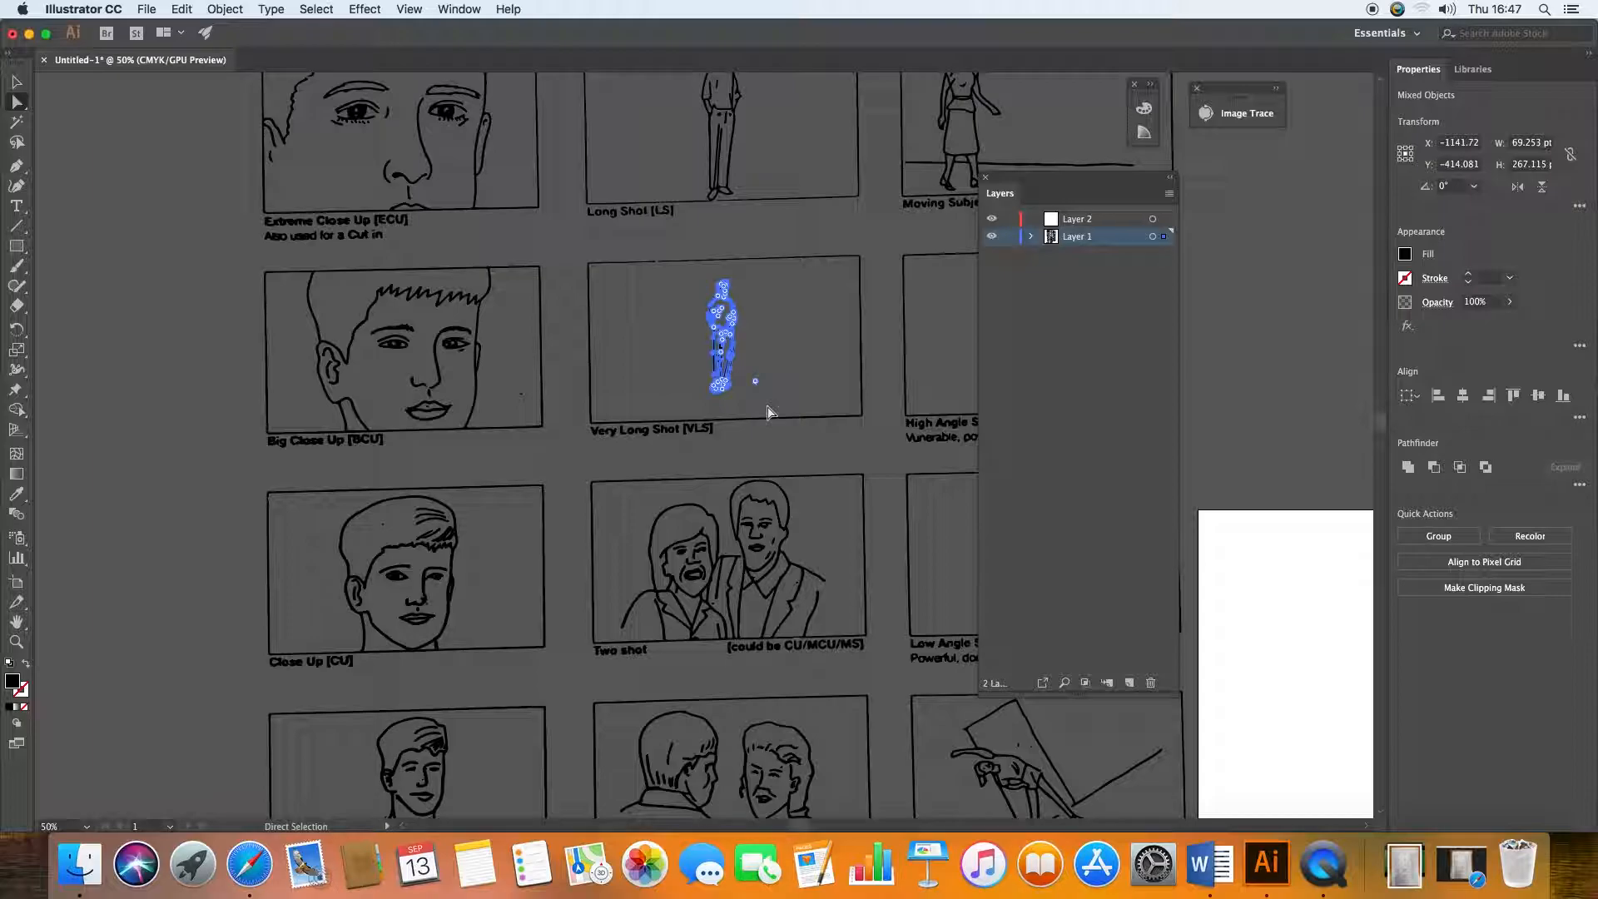
{"action": "left_click", "coordinate": [183, 10]}
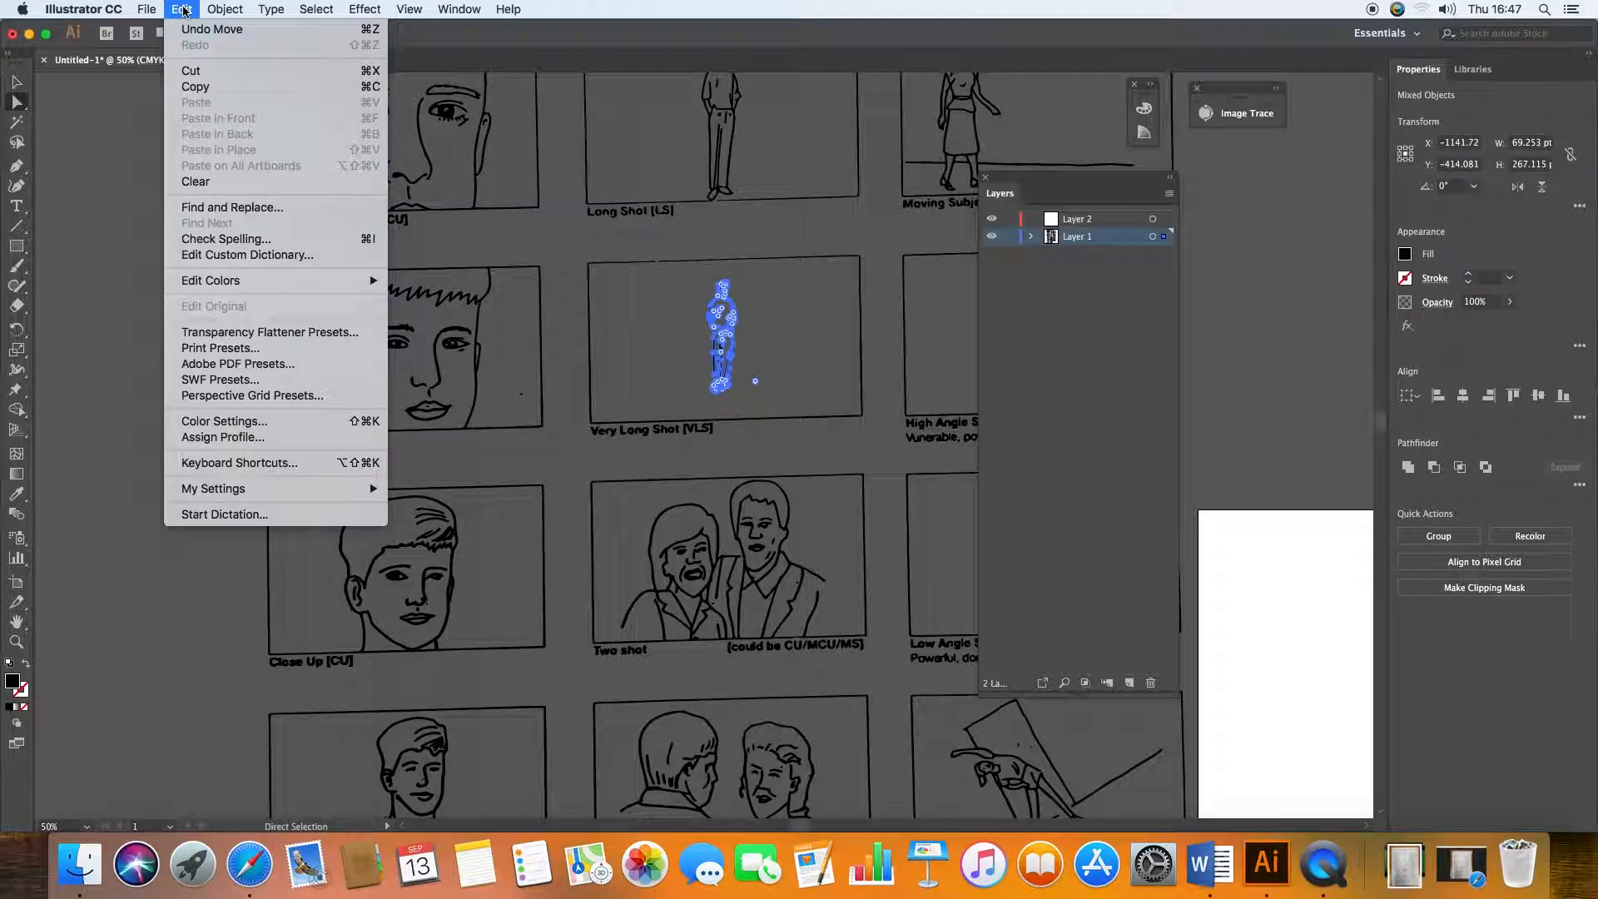
{"action": "left_click", "coordinate": [213, 73]}
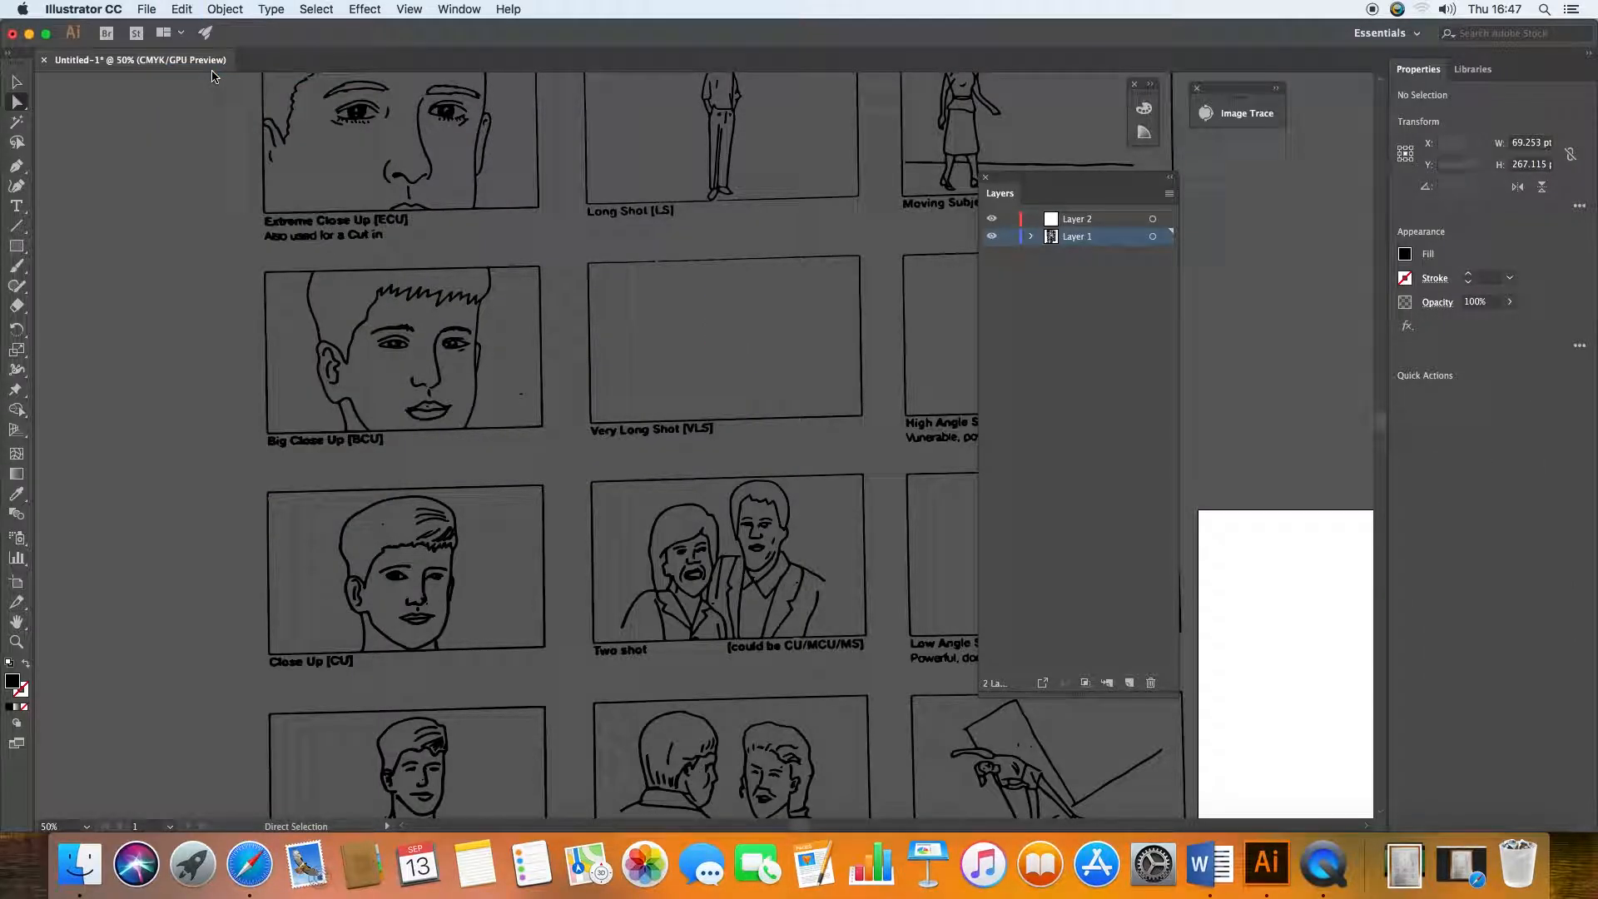
Paste the cut figure onto Layer 2 and place it back inside the Very Long Shot frame
{"action": "left_click", "coordinate": [183, 10]}
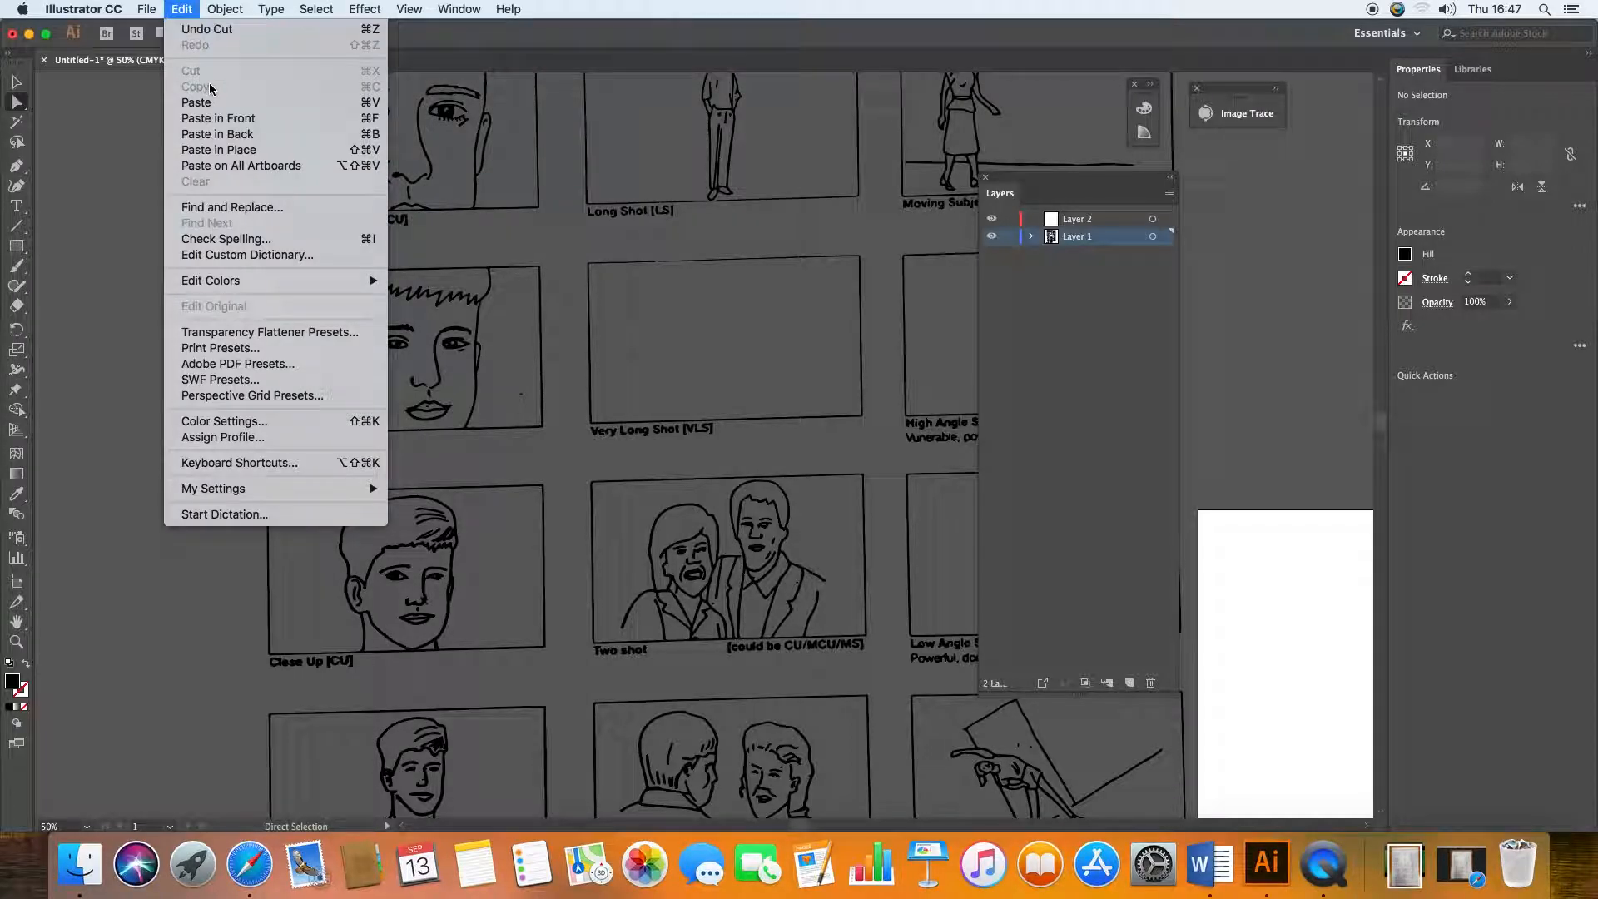
{"action": "left_click", "coordinate": [1076, 213]}
{"action": "left_click", "coordinate": [1072, 226]}
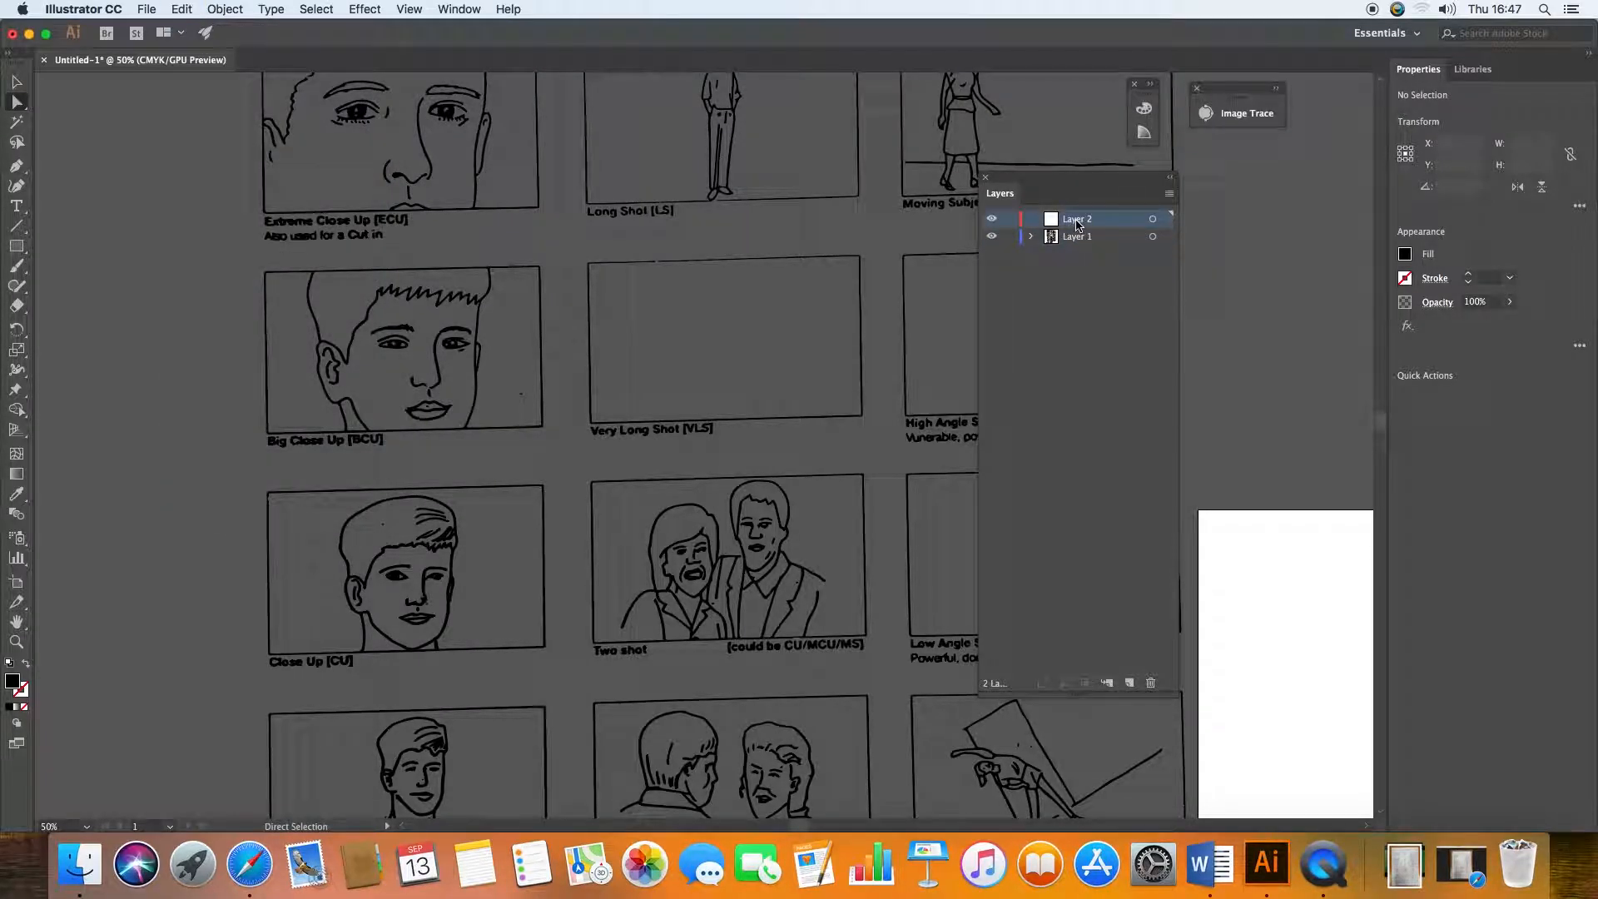
{"action": "left_click", "coordinate": [192, 14]}
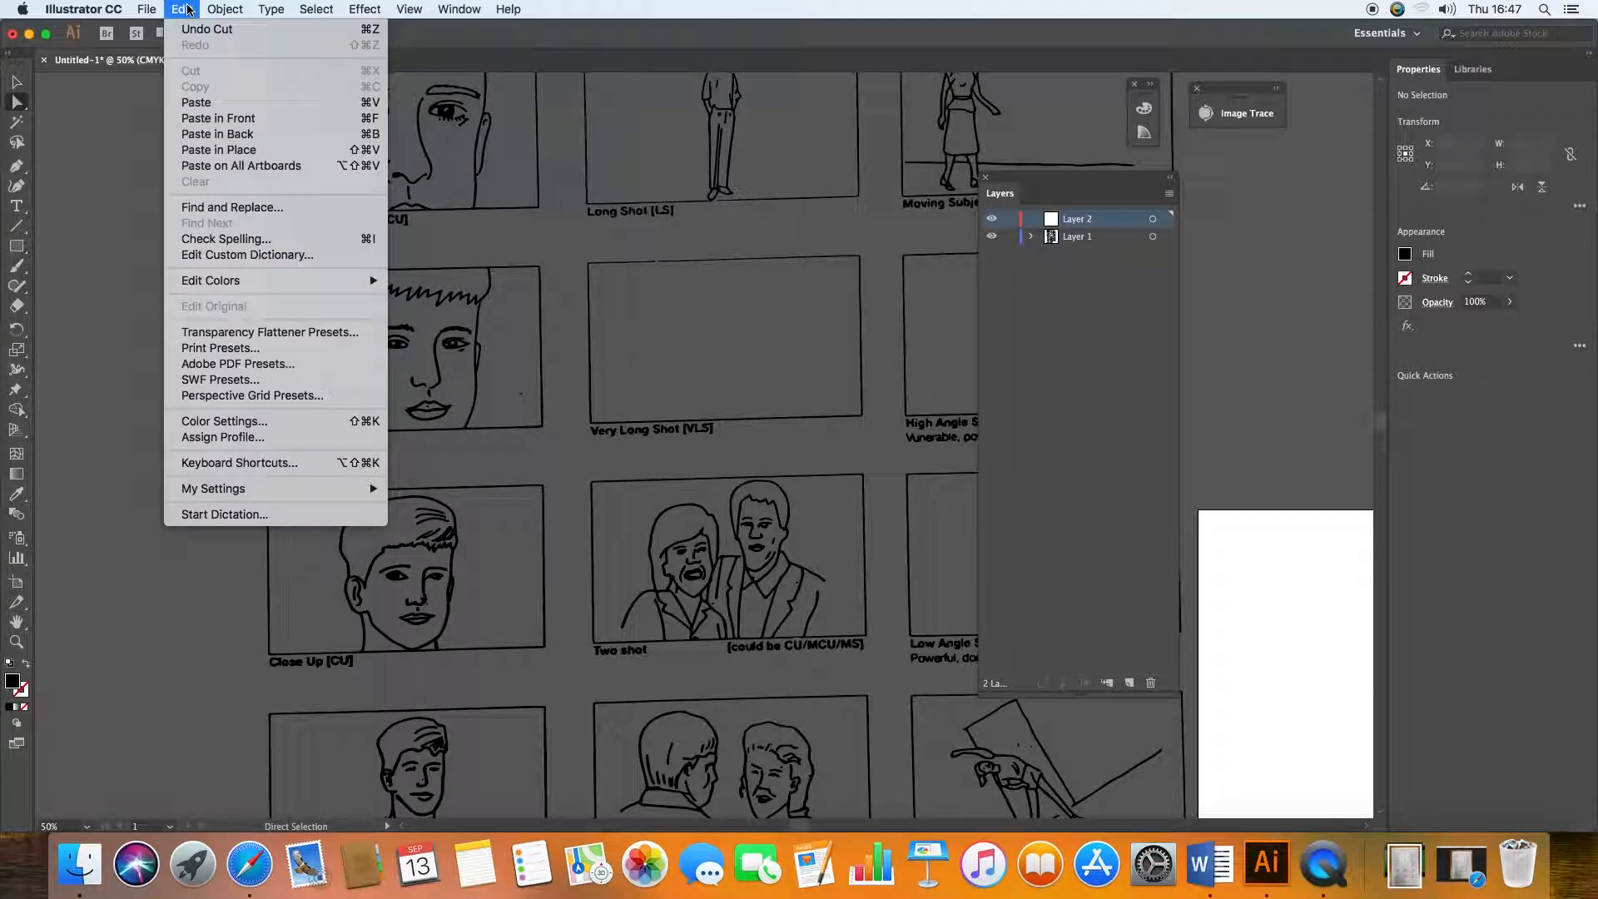
{"action": "left_click", "coordinate": [211, 103]}
{"action": "key", "text": "v"}
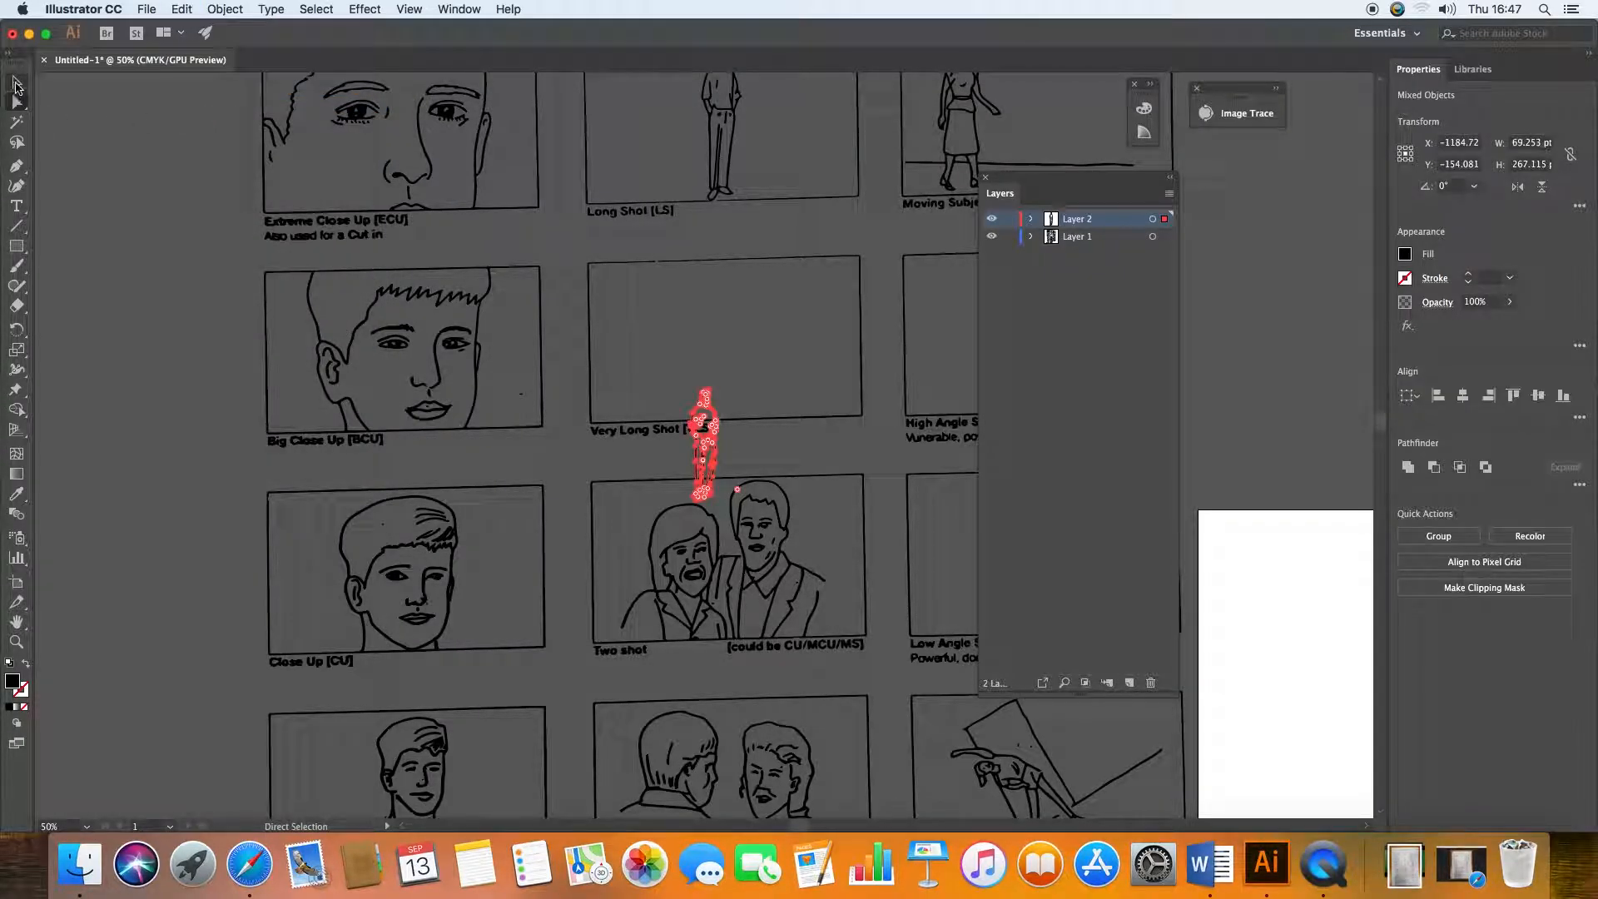
{"action": "left_click_drag", "start_coordinate": [704, 408], "coordinate": [736, 304]}
{"action": "left_click", "coordinate": [800, 325]}
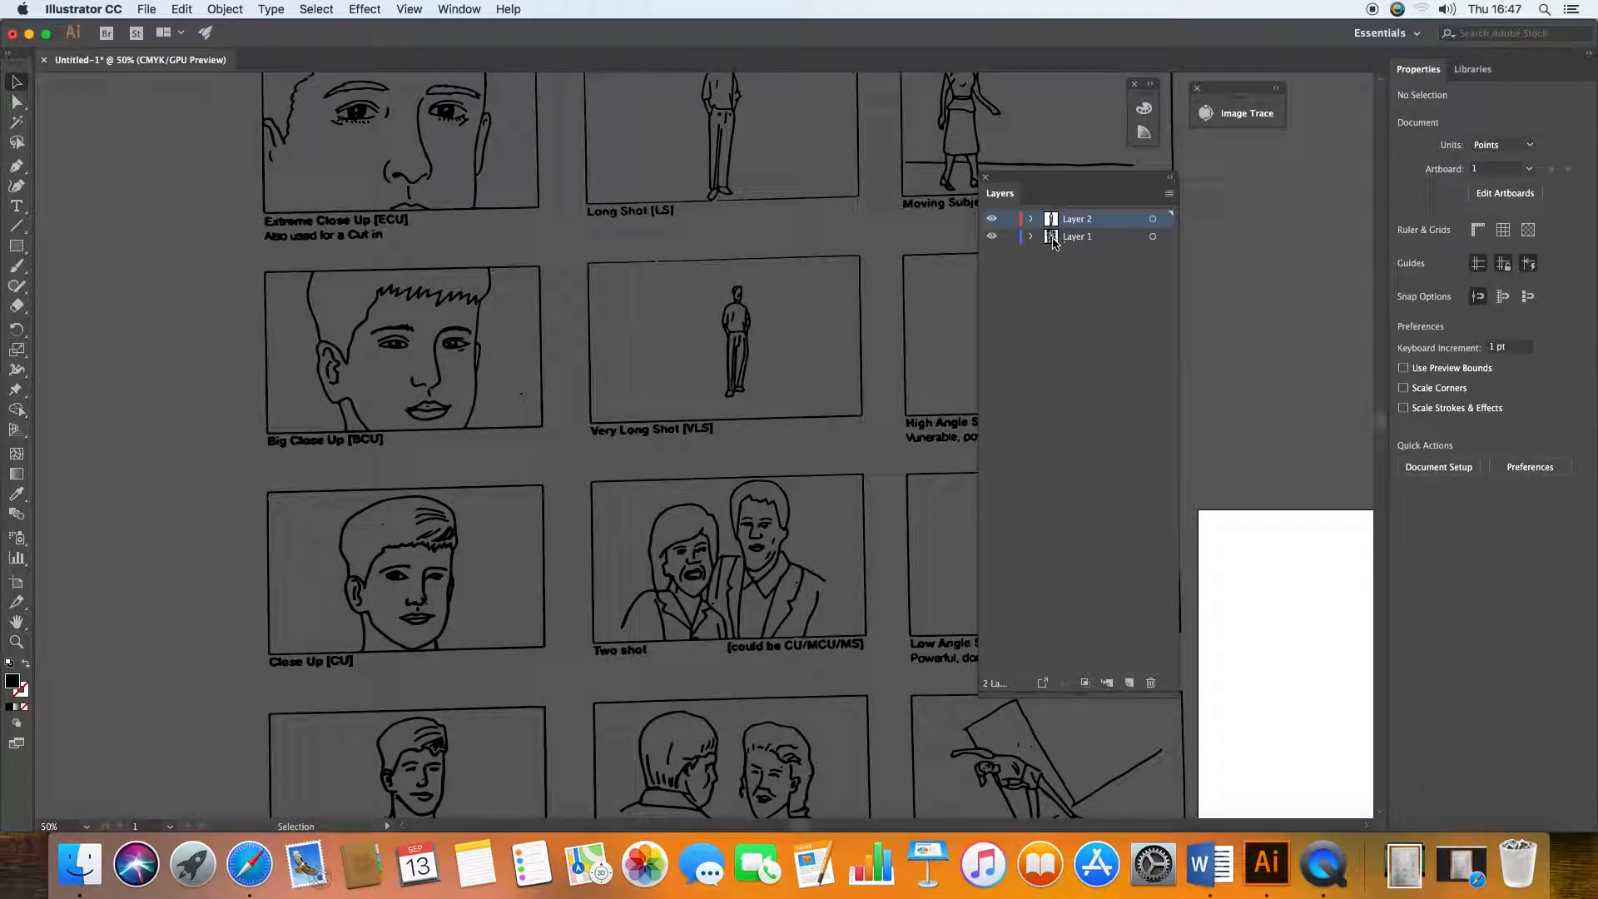
Check the layer separation by selecting the storyboard group and the Very Long Shot figure in turn
{"action": "left_click", "coordinate": [823, 258]}
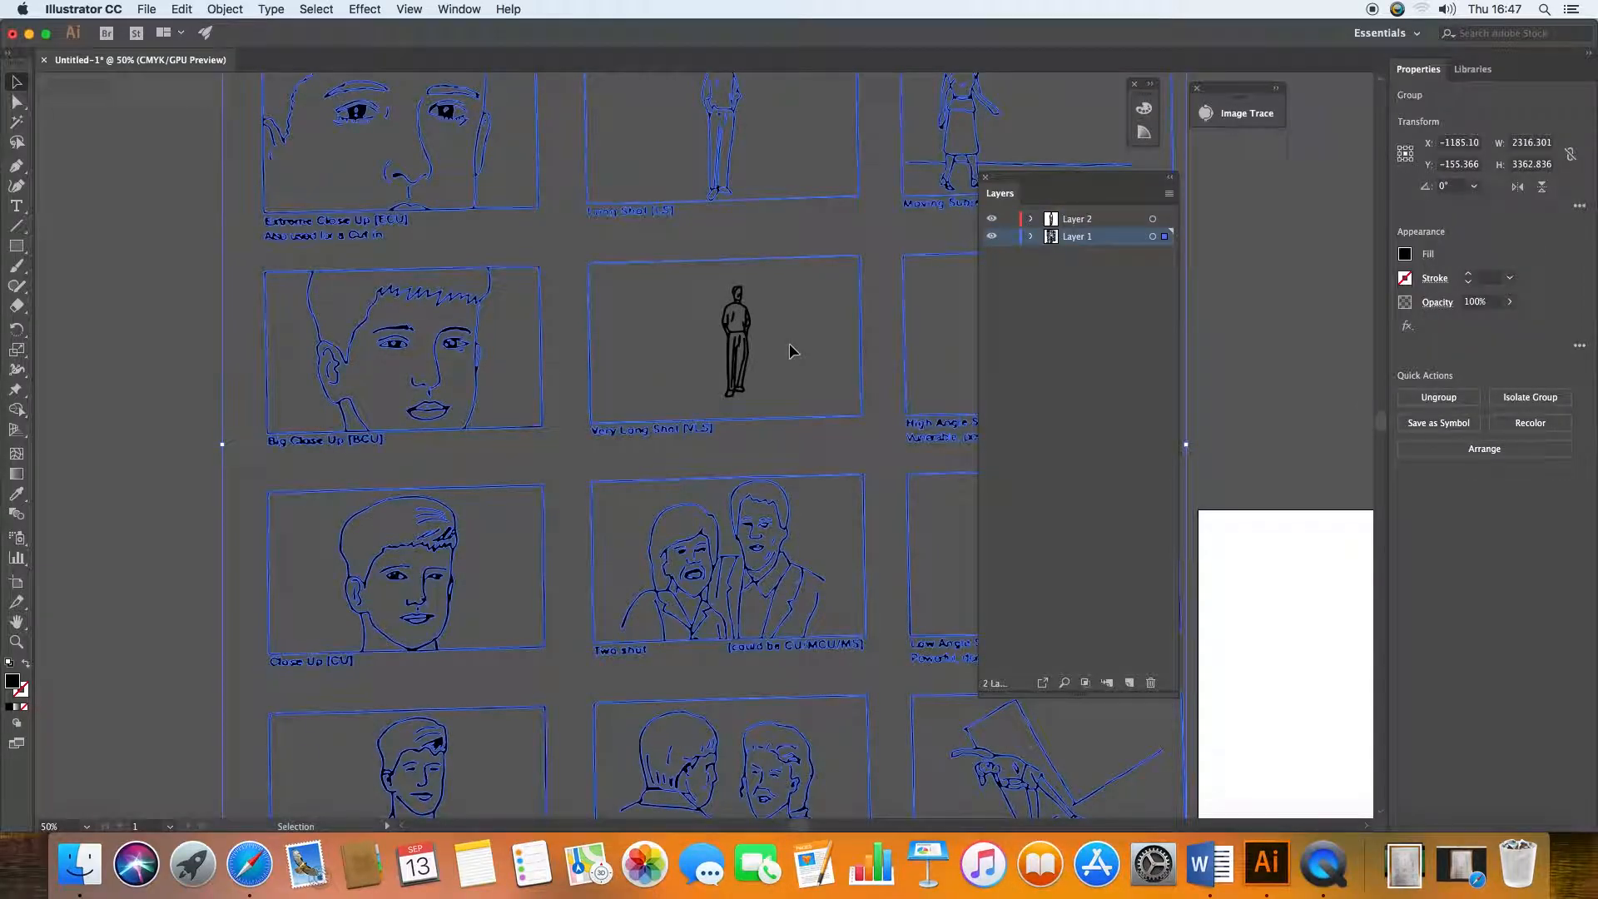
{"action": "left_click", "coordinate": [750, 333]}
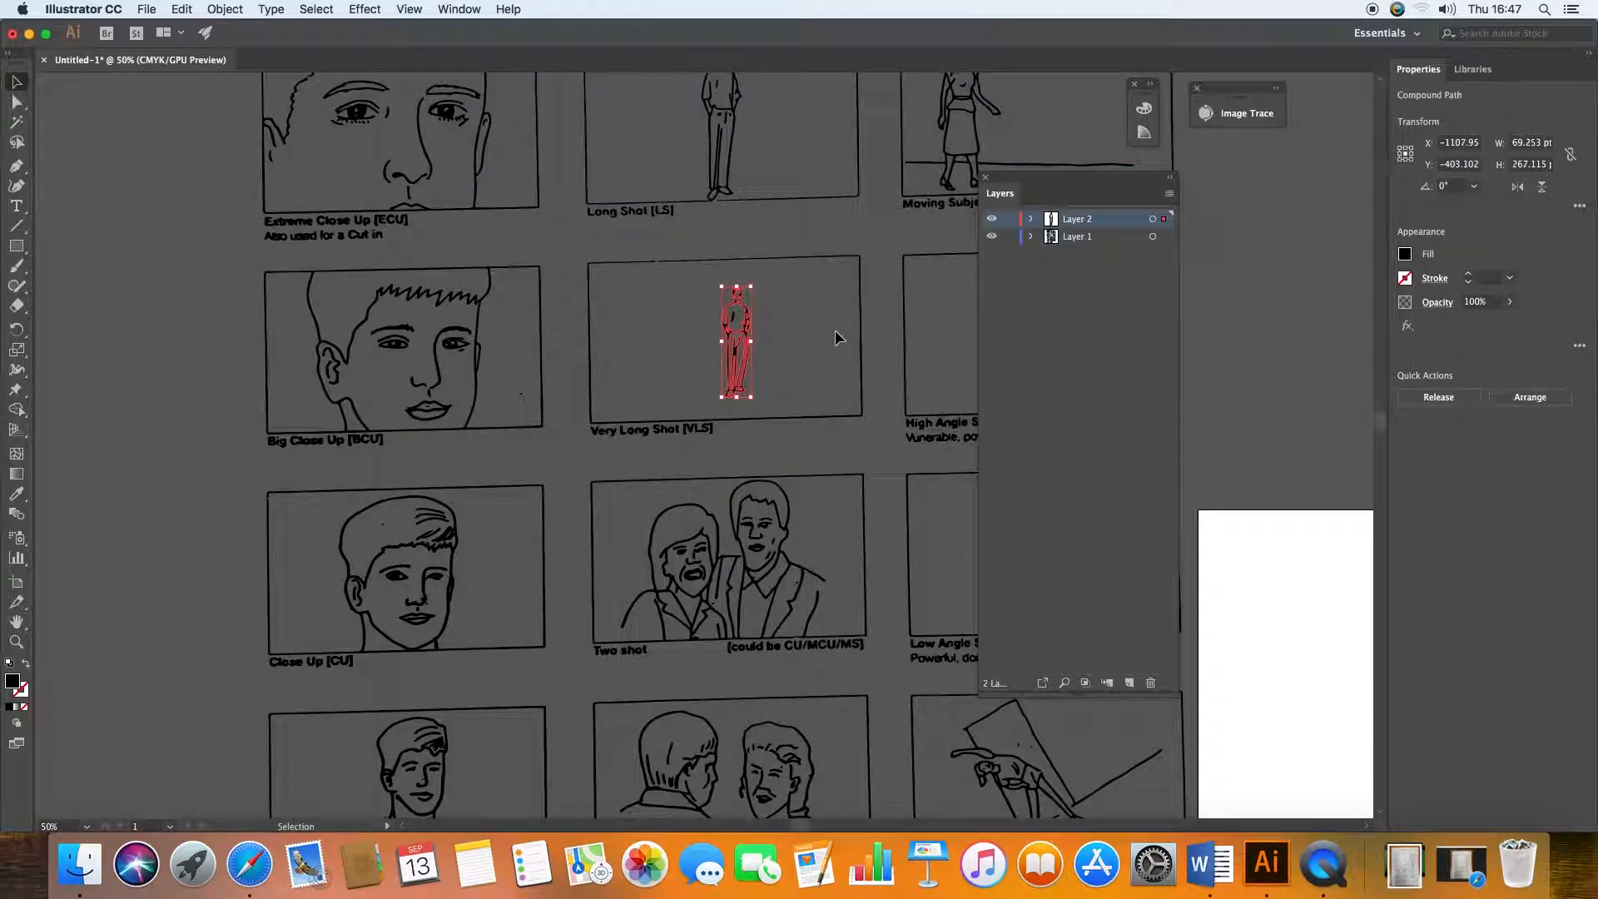
{"action": "left_click", "coordinate": [790, 325]}
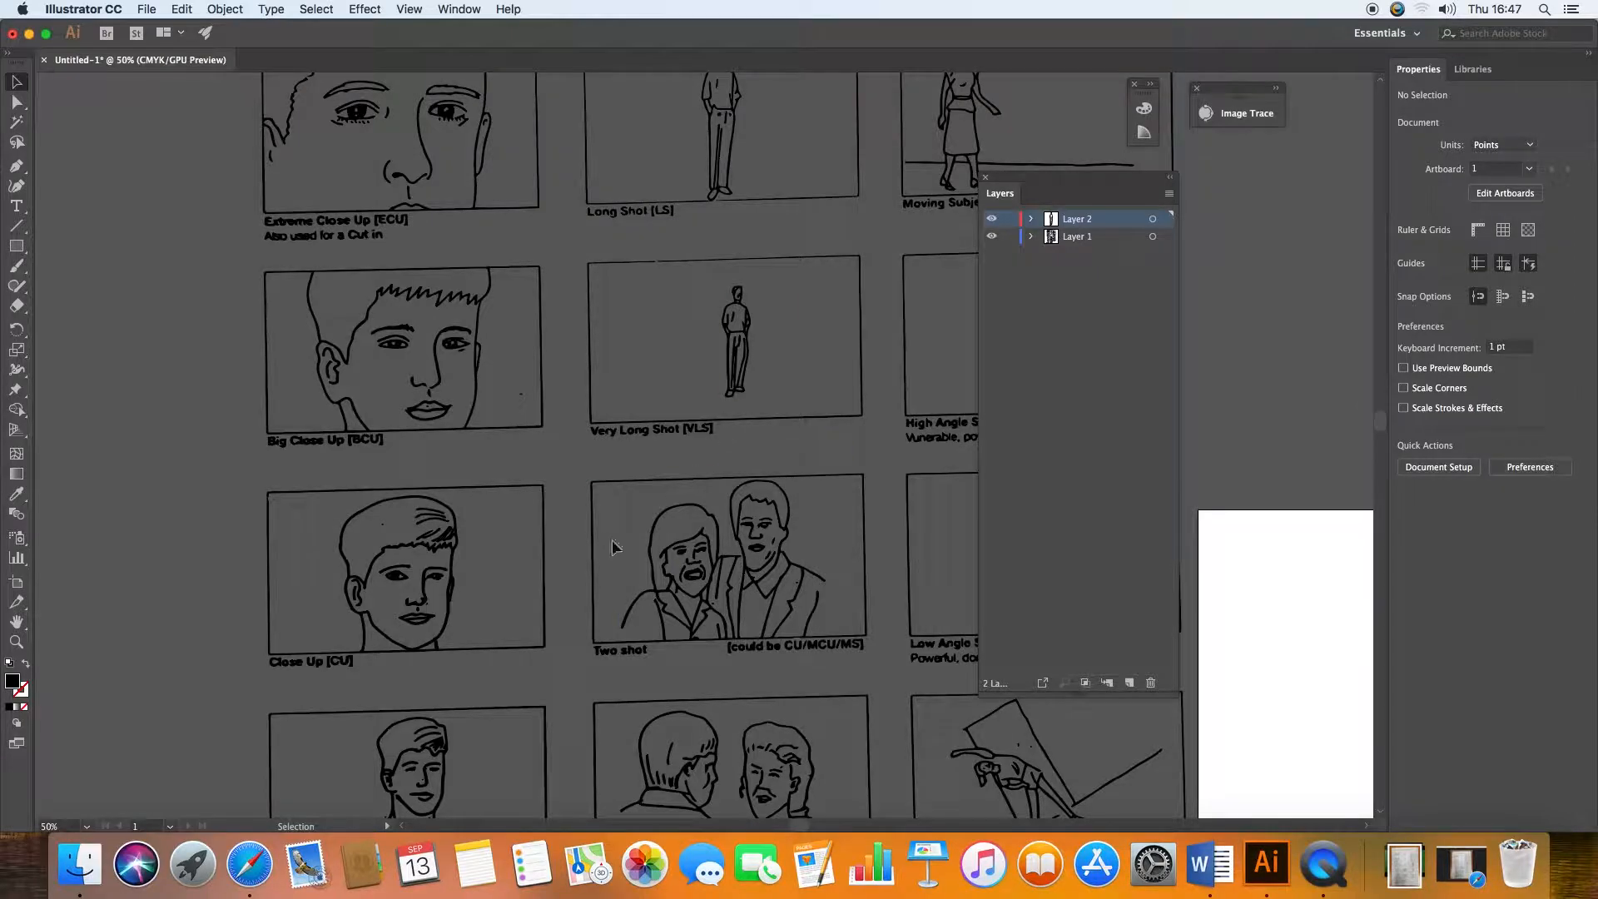
Add a new empty layer above Layer 2
{"action": "scroll", "coordinate": [801, 393], "scroll_direction": "left", "scroll_amount": 5}
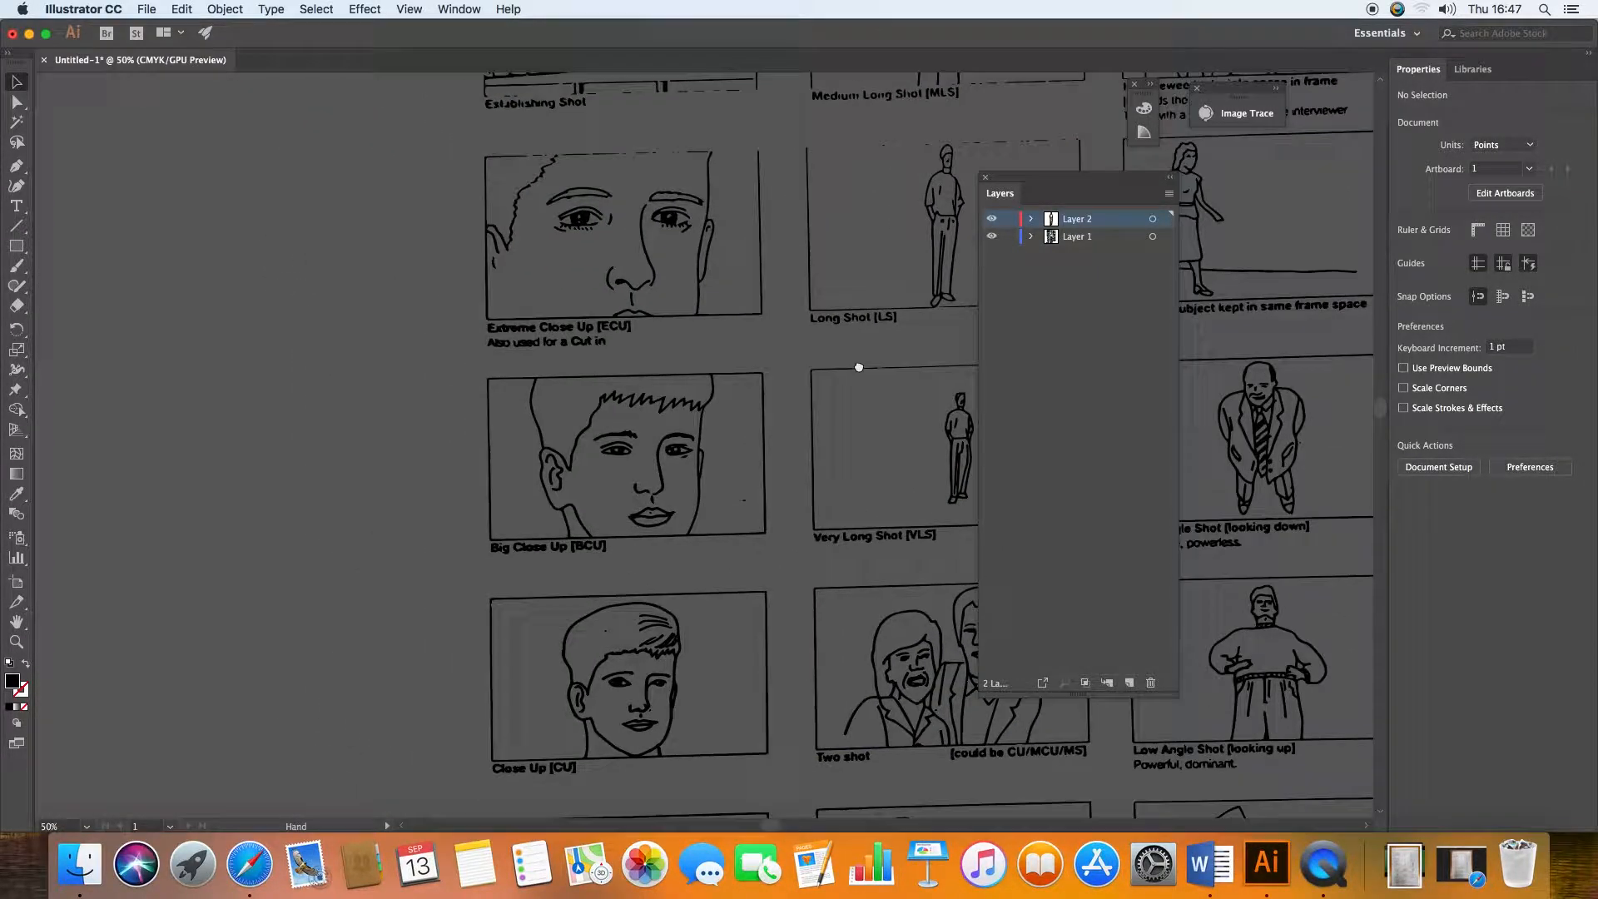
{"action": "left_click", "coordinate": [1130, 684]}
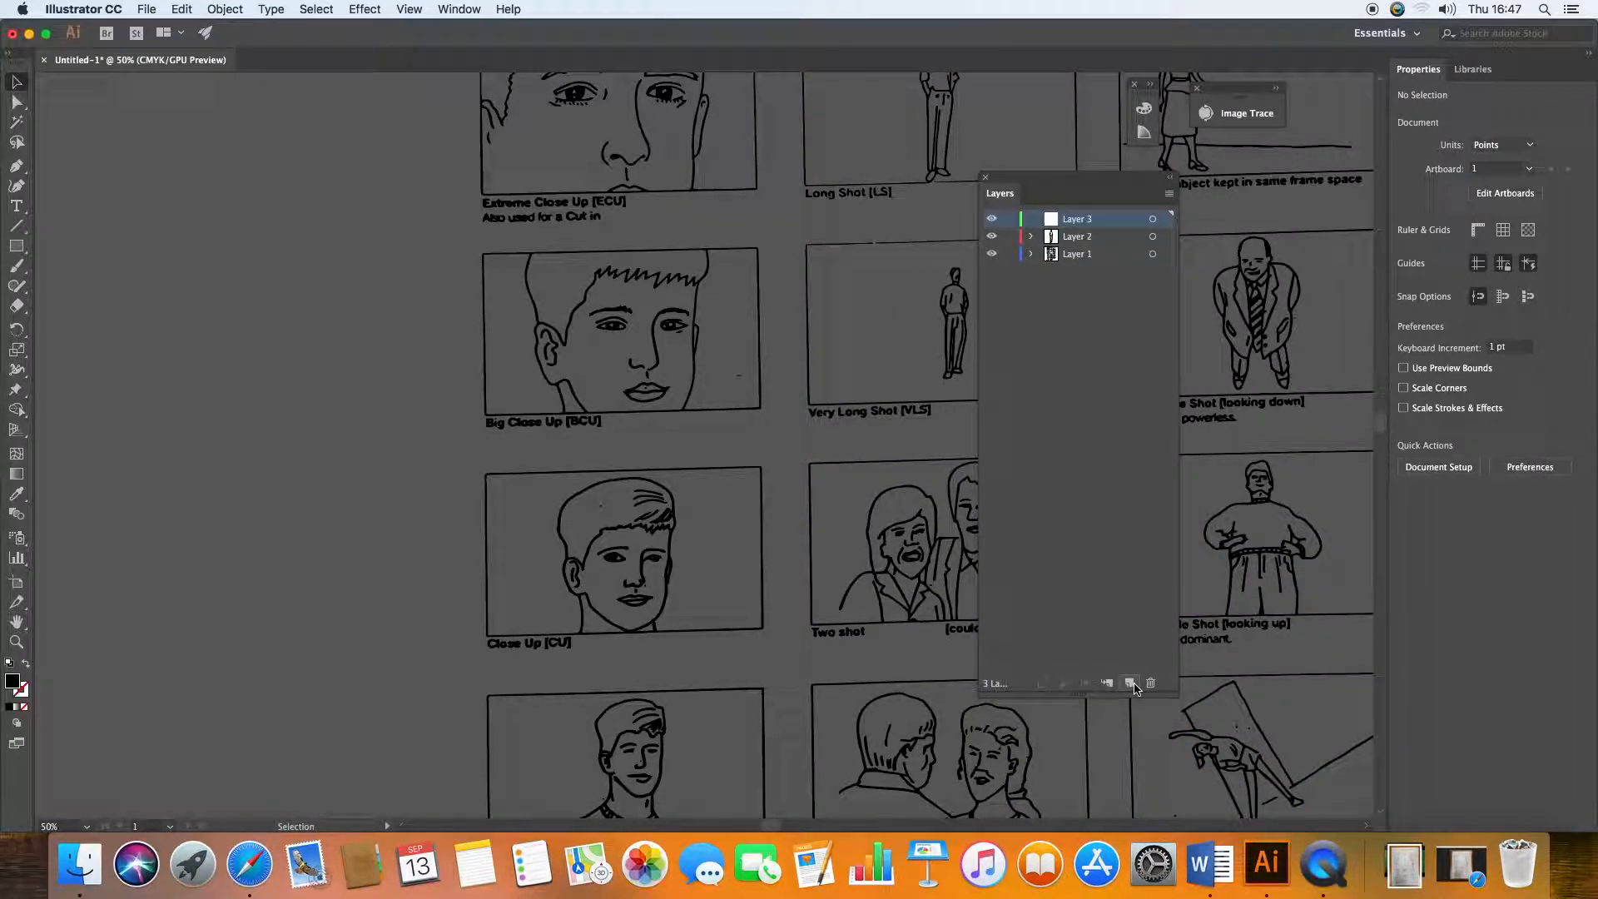
{"action": "left_click_drag", "start_coordinate": [782, 261], "coordinate": [422, 583]}
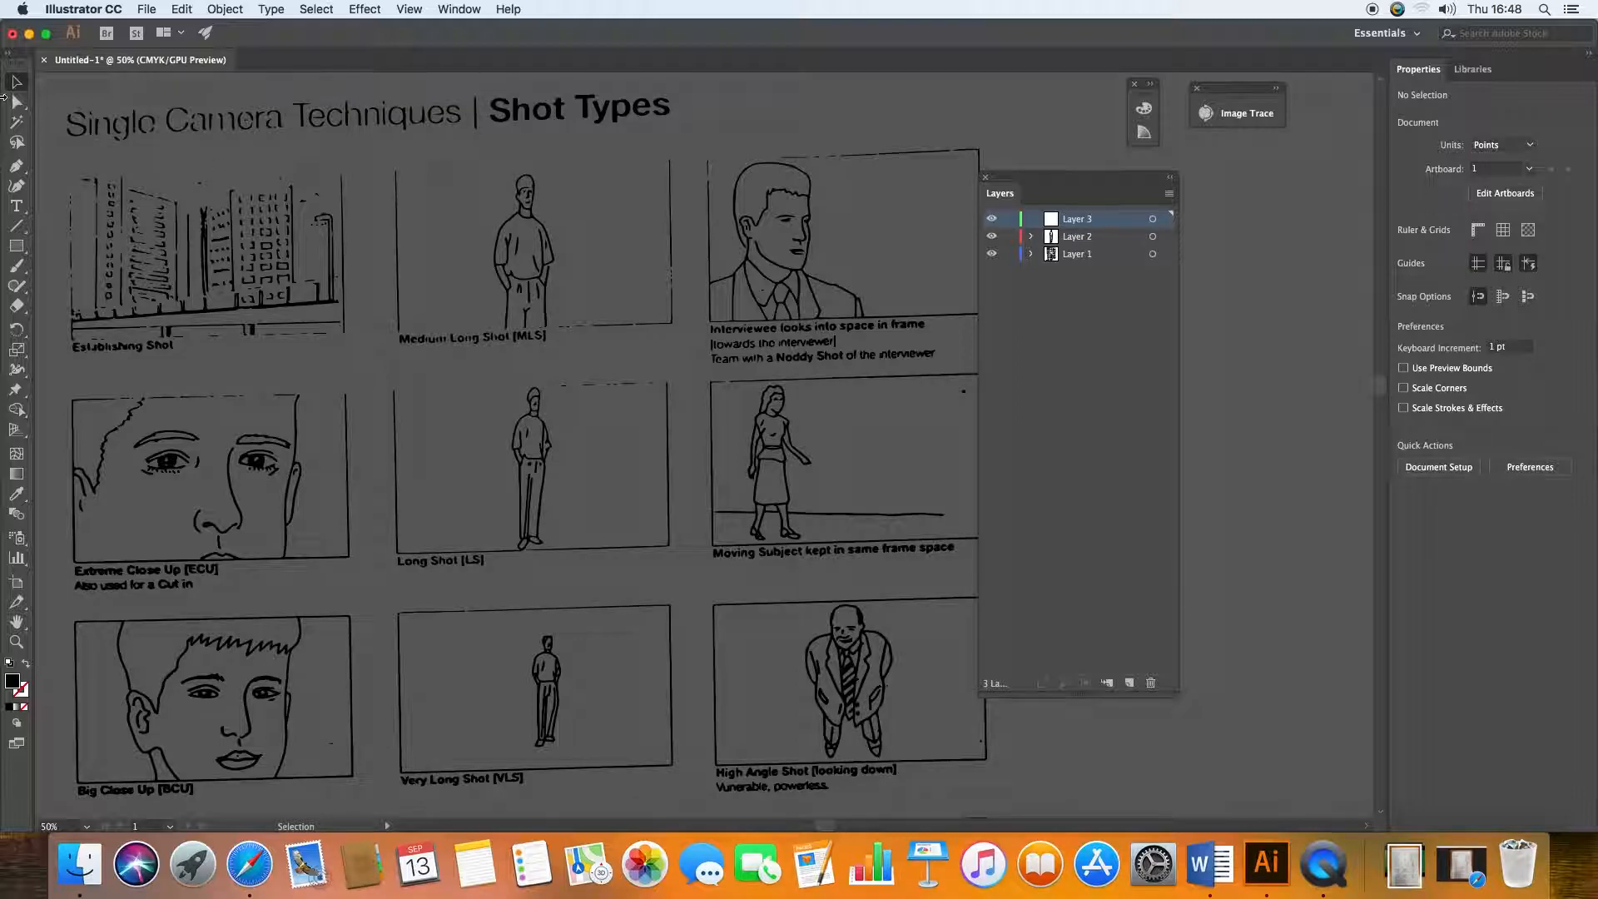
{"action": "left_click", "coordinate": [16, 102]}
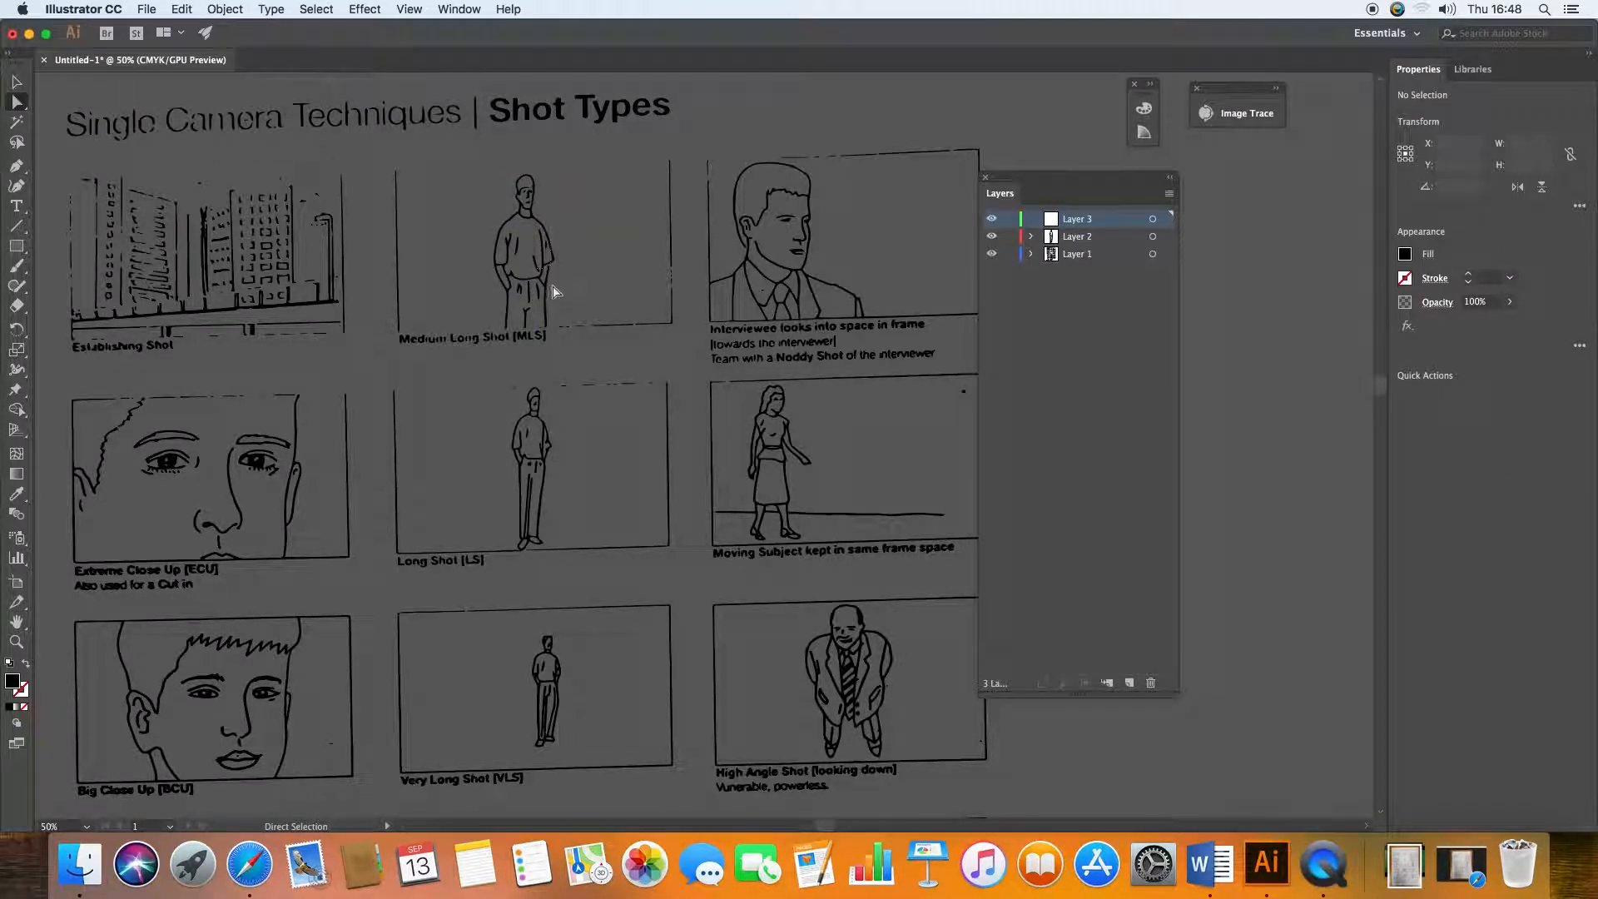
{"action": "left_click", "coordinate": [560, 335]}
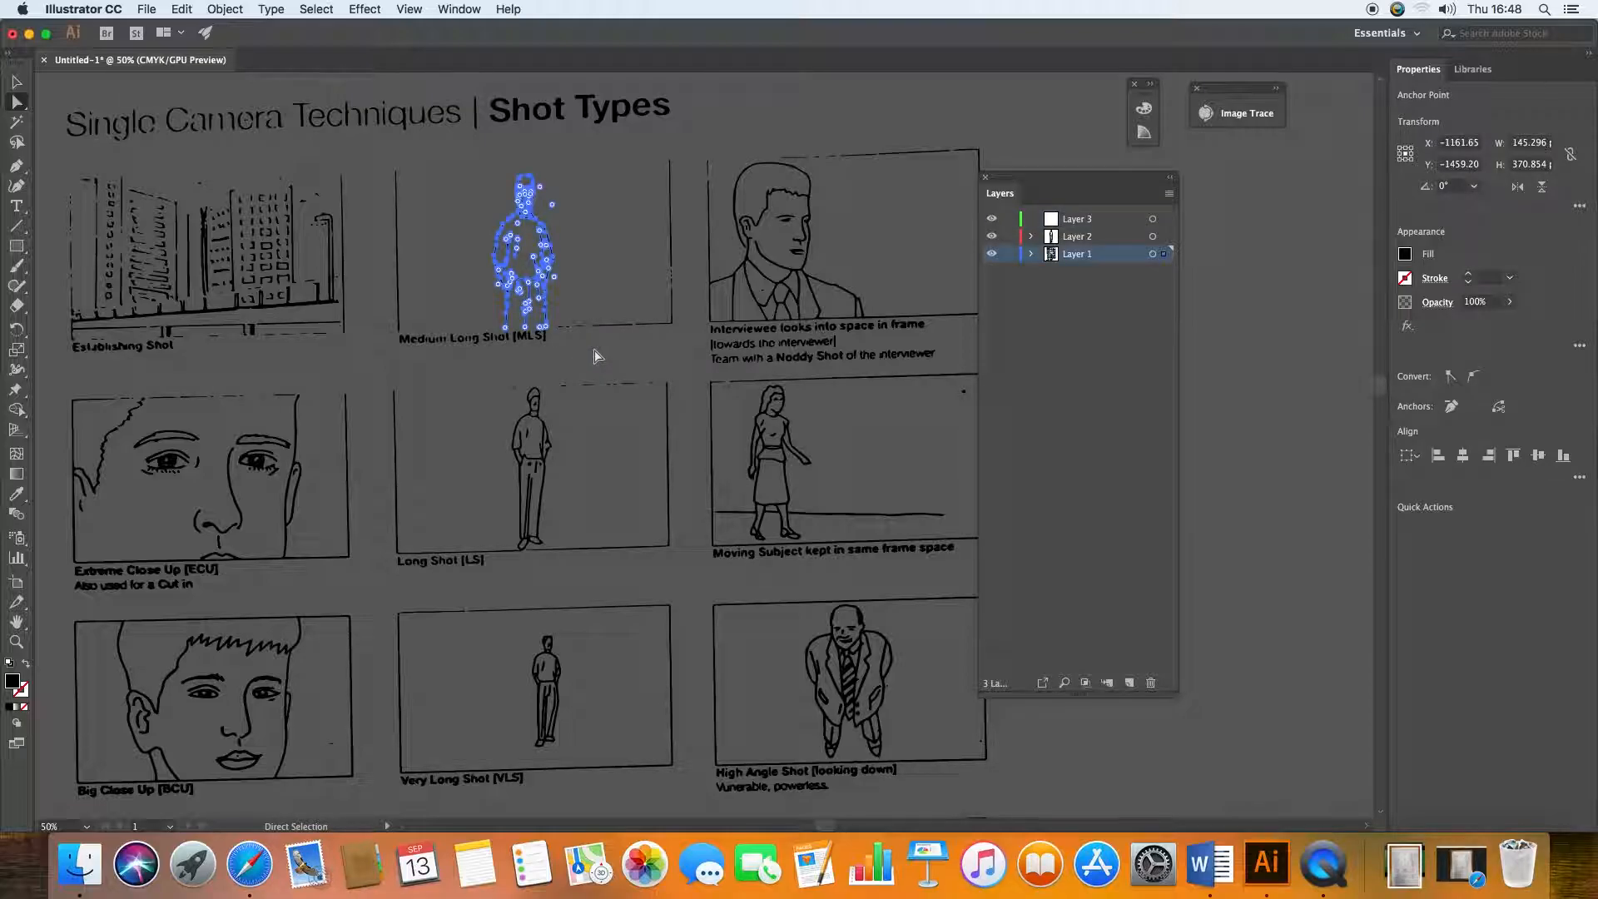
{"action": "left_click", "coordinate": [596, 357]}
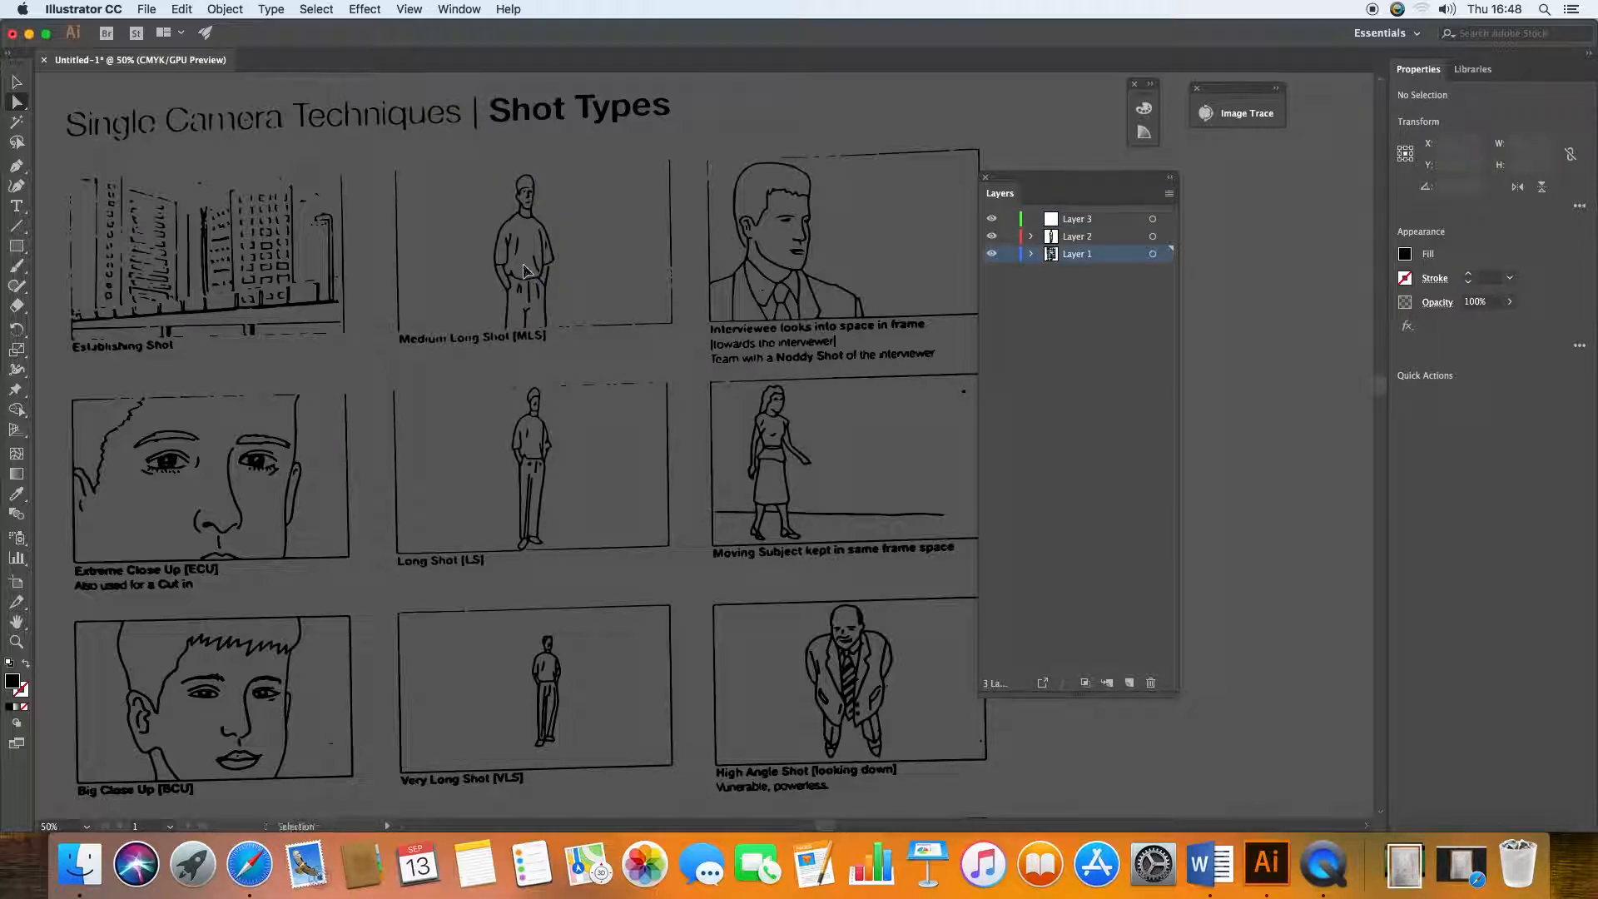
{"action": "key", "text": "super+equal"}
{"action": "key", "text": "super+equal"}
{"action": "left_click_drag", "start_coordinate": [509, 275], "coordinate": [250, 292]}
{"action": "left_click_drag", "start_coordinate": [346, 486], "coordinate": [383, 350]}
{"action": "left_click_drag", "start_coordinate": [523, 543], "coordinate": [317, 506]}
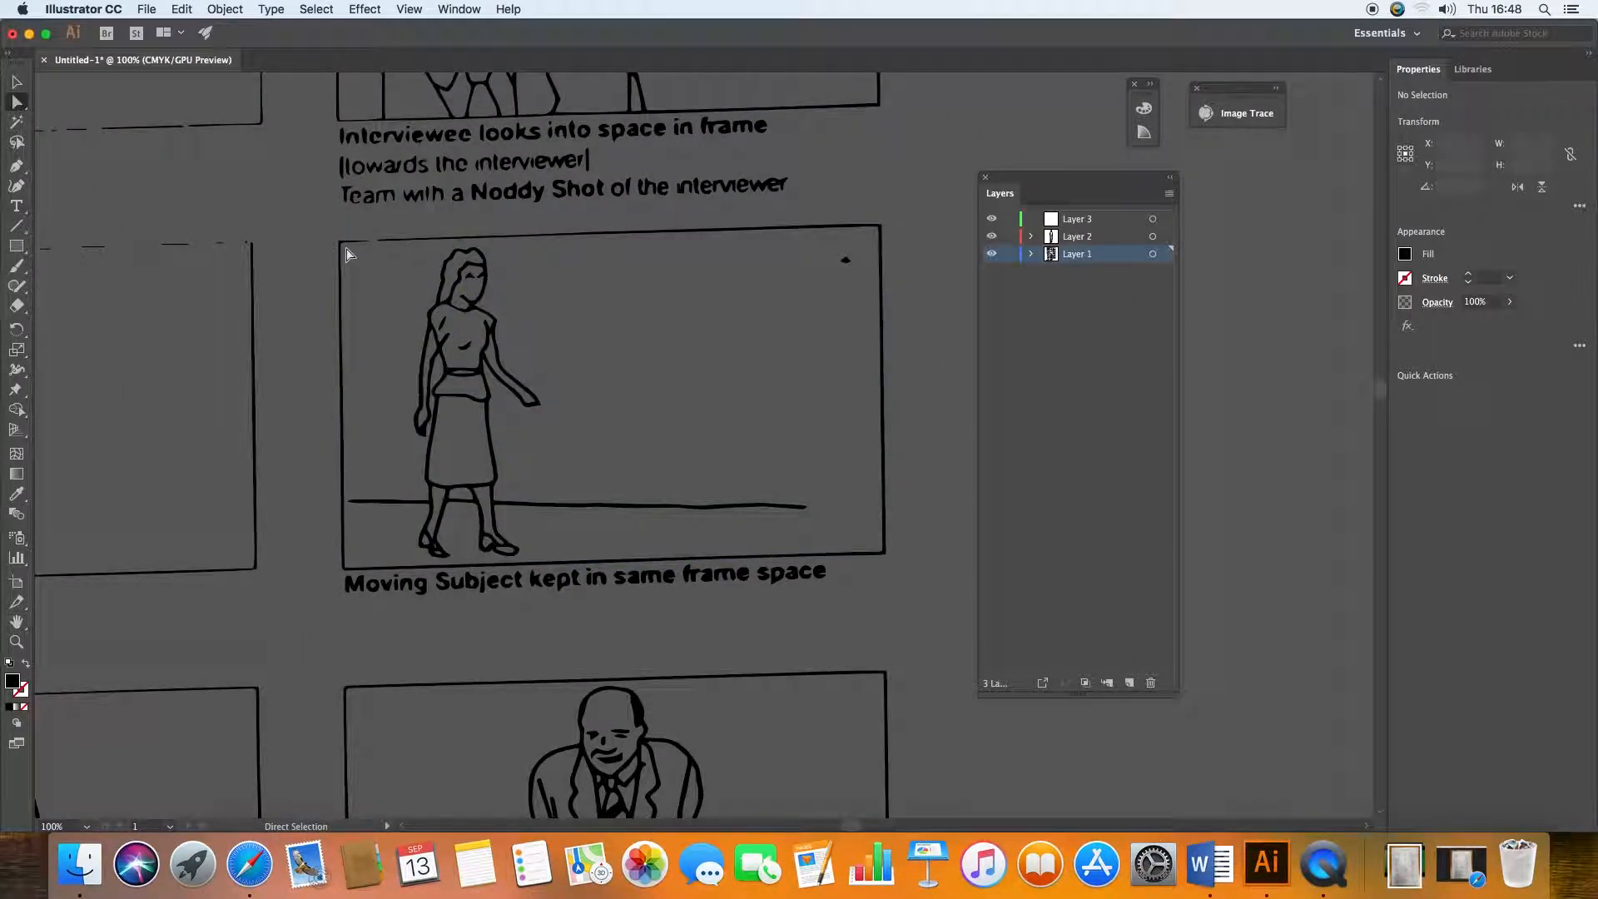
{"action": "left_click", "coordinate": [820, 566]}
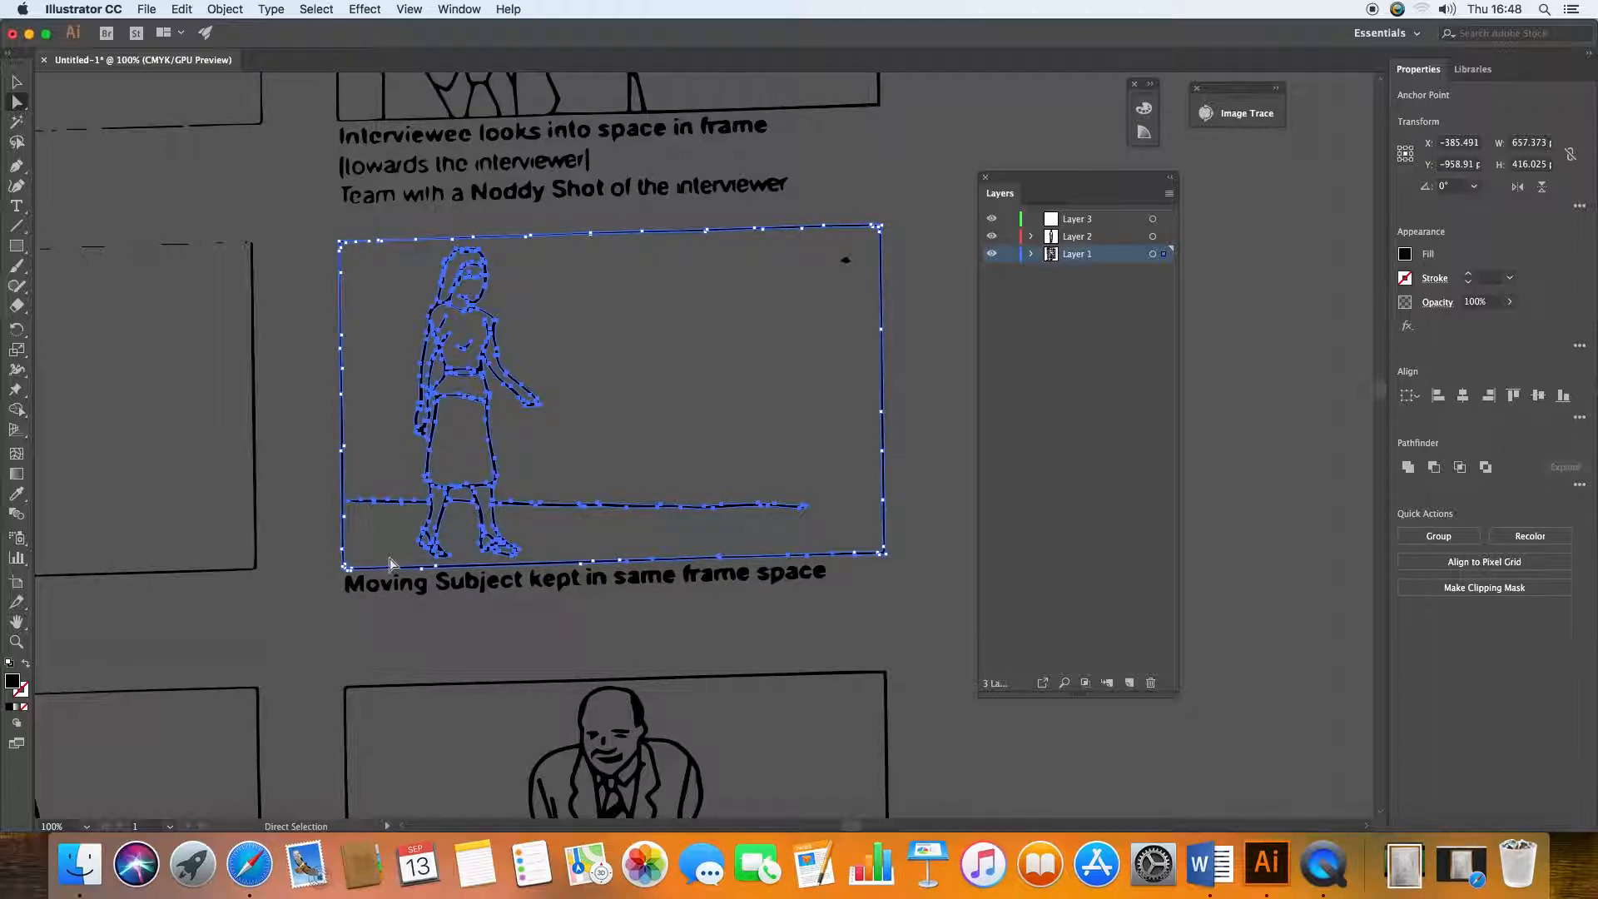
{"action": "left_click", "coordinate": [378, 462]}
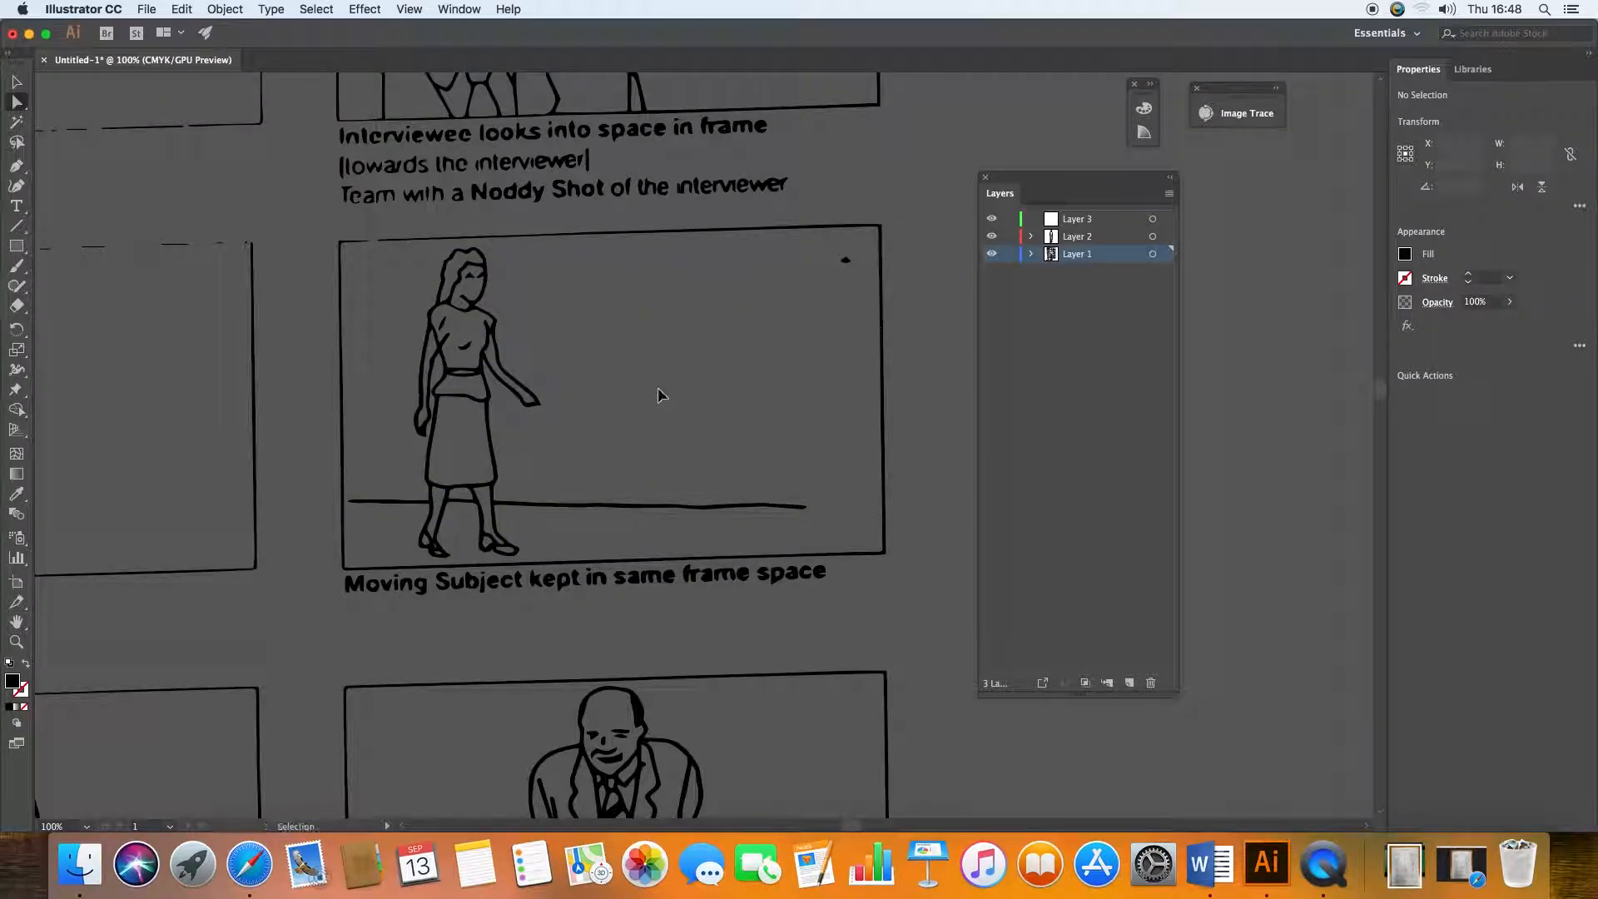
Lasso the walking woman and the ground line in the Moving Subject frame and cut them from Layer 1
{"action": "key", "text": "super+plus"}
{"action": "left_click_drag", "start_coordinate": [331, 424], "coordinate": [379, 497]}
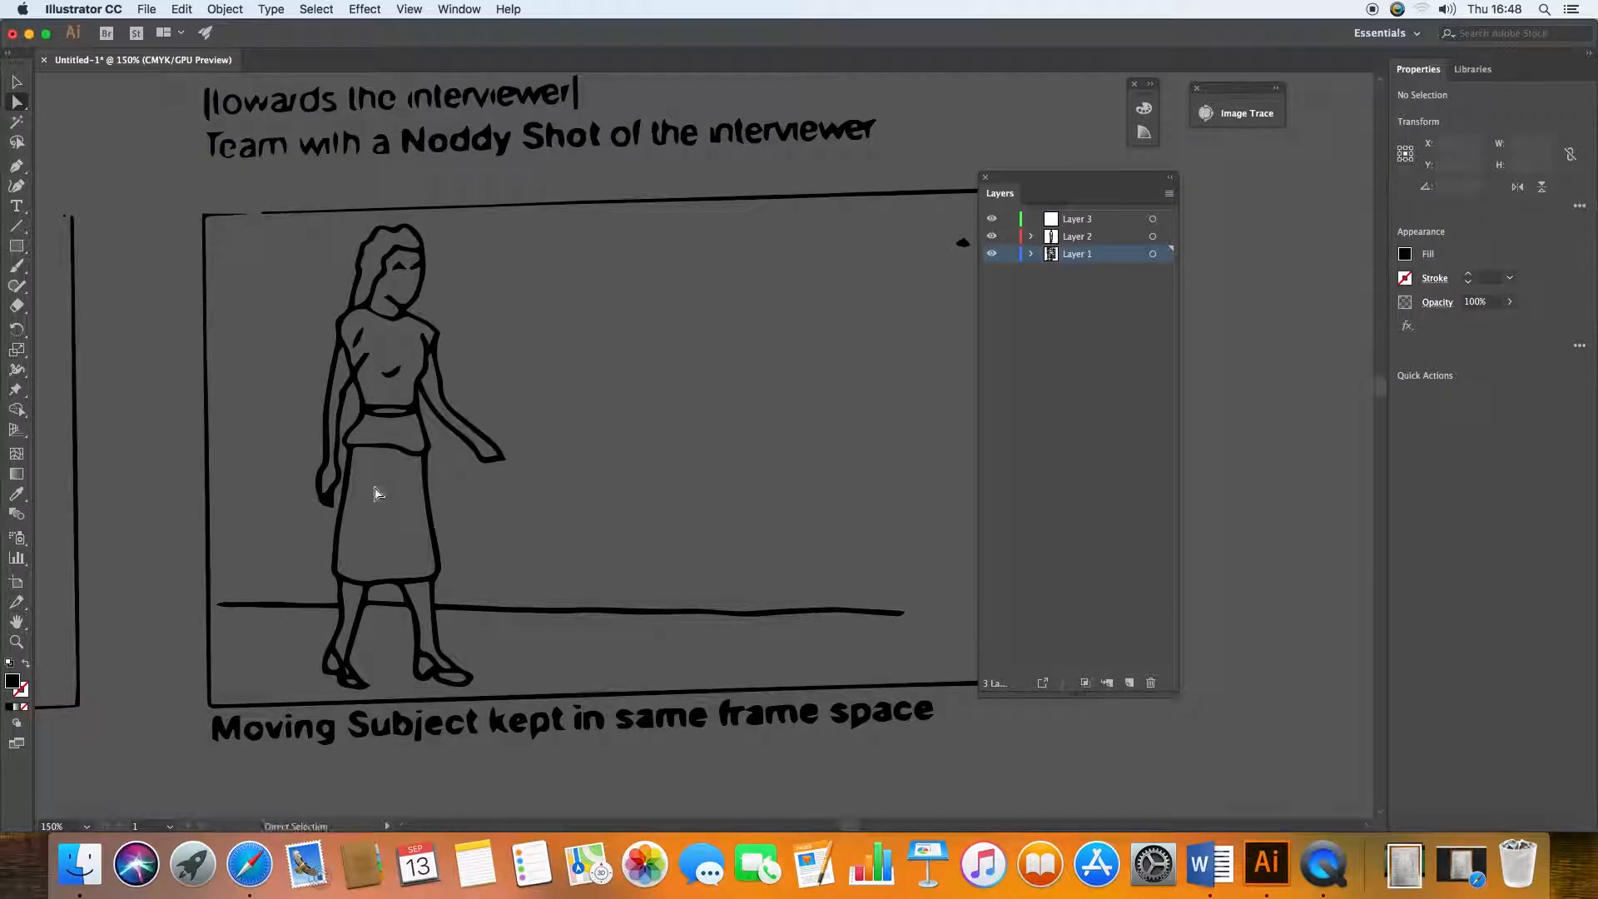
{"action": "left_click", "coordinate": [17, 145]}
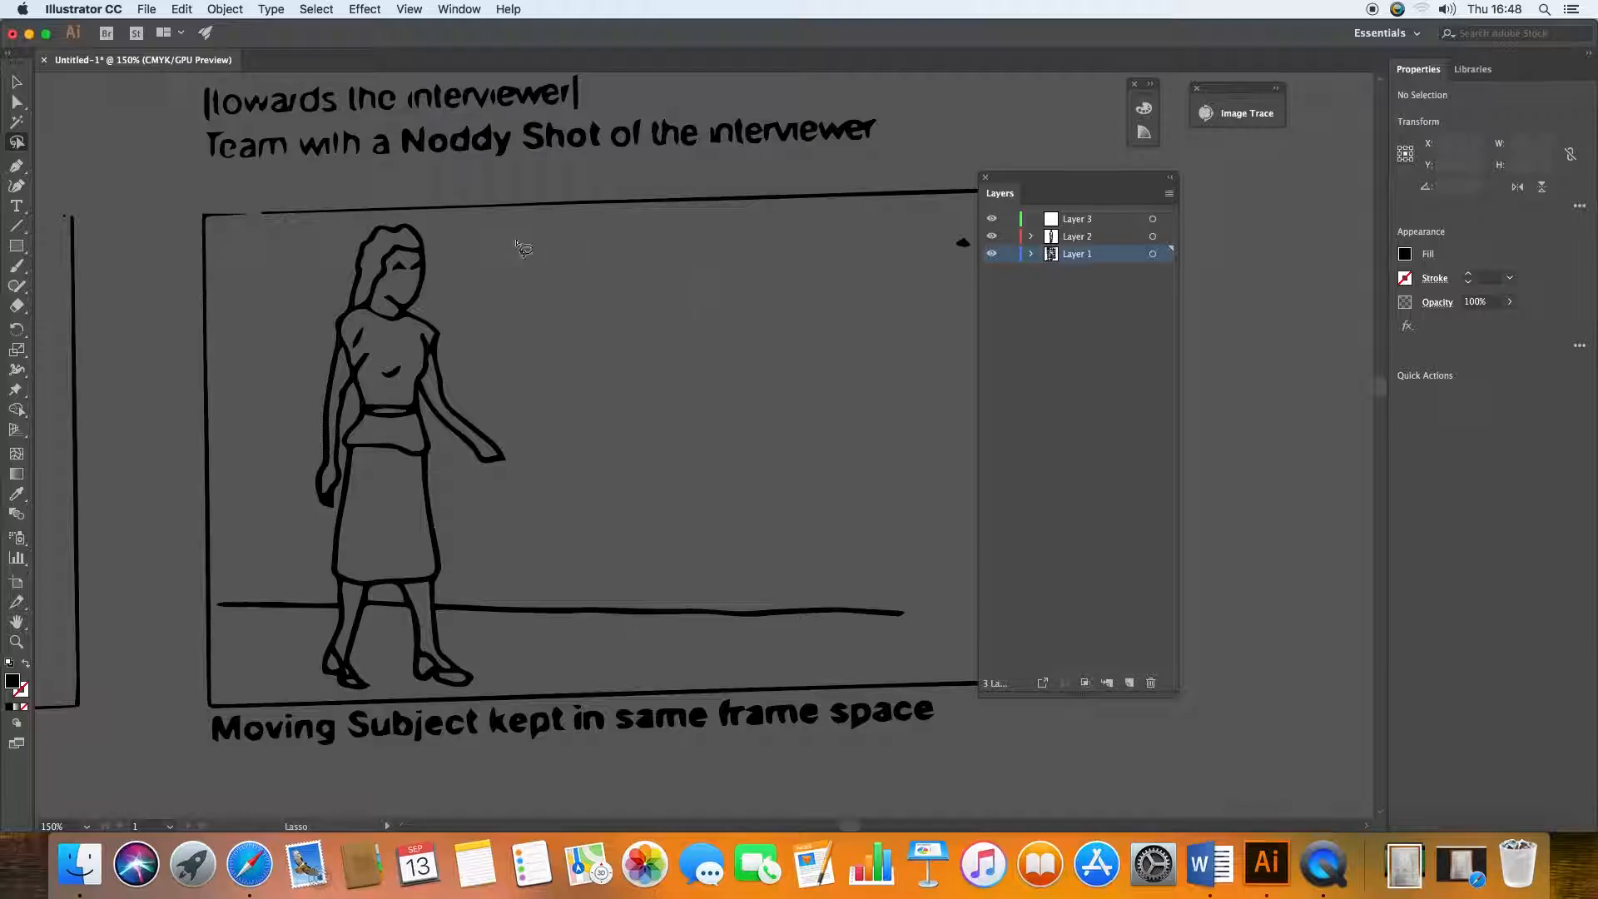
{"action": "mouse_move", "coordinate": [451, 221]}
{"action": "left_mouse_down"}
{"action": "mouse_move", "coordinate": [336, 235]}
{"action": "mouse_move", "coordinate": [326, 319]}
{"action": "mouse_move", "coordinate": [382, 357]}
{"action": "mouse_move", "coordinate": [449, 336]}
{"action": "mouse_move", "coordinate": [452, 226]}
{"action": "left_mouse_up"}
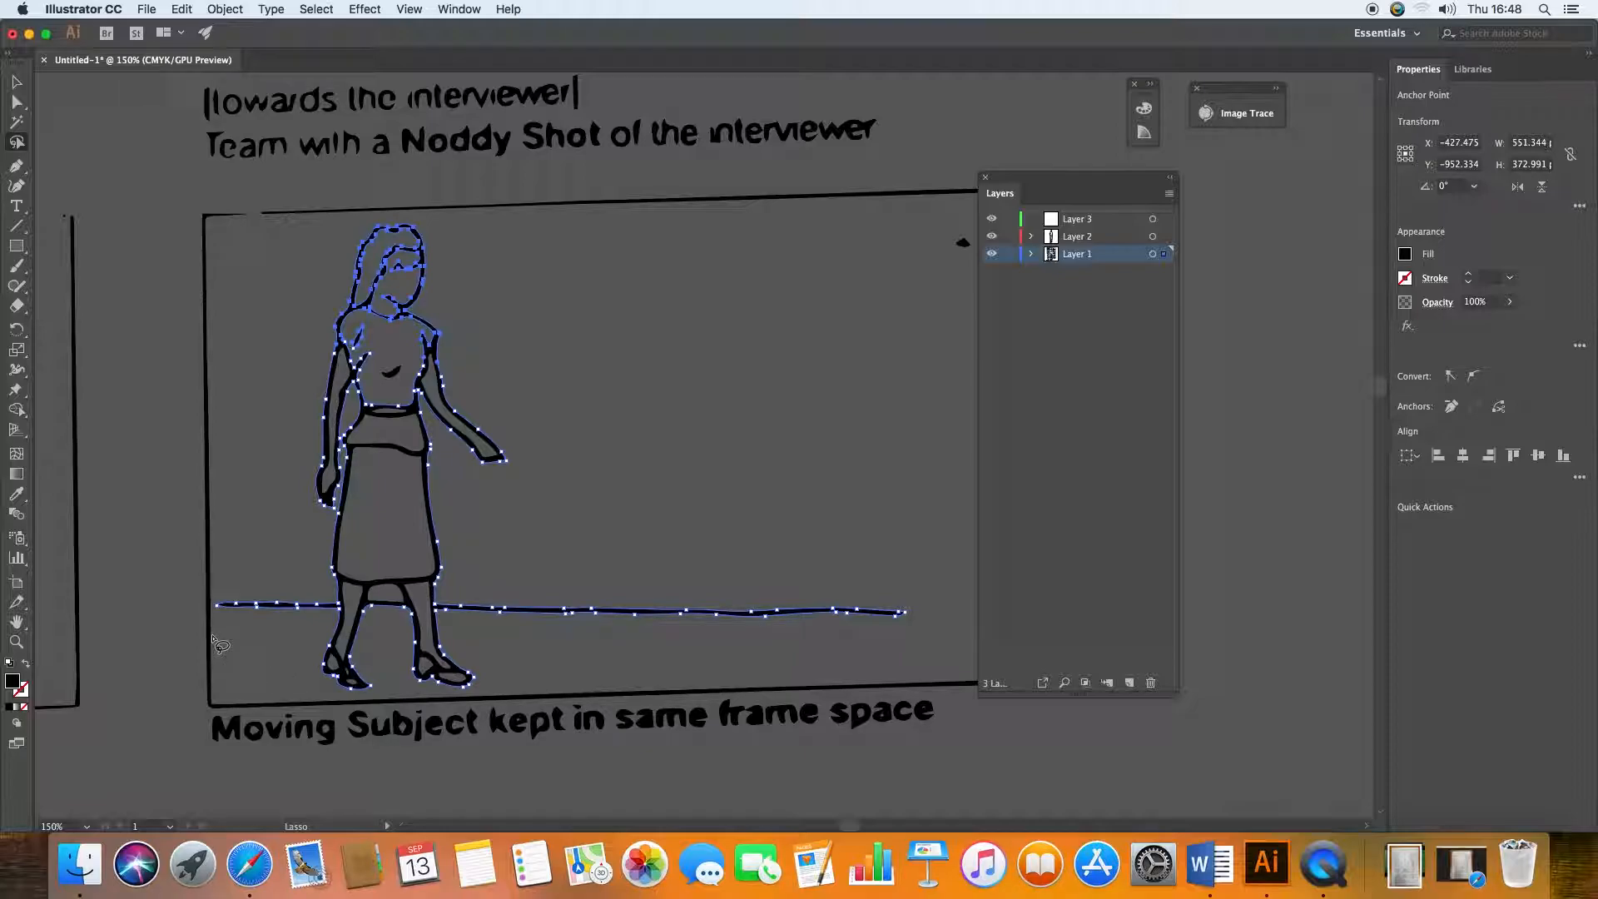
{"action": "mouse_move", "coordinate": [215, 626]}
{"action": "left_mouse_down"}
{"action": "mouse_move", "coordinate": [338, 242]}
{"action": "mouse_move", "coordinate": [408, 218]}
{"action": "mouse_move", "coordinate": [433, 223]}
{"action": "mouse_move", "coordinate": [596, 458]}
{"action": "mouse_move", "coordinate": [672, 524]}
{"action": "mouse_move", "coordinate": [926, 579]}
{"action": "mouse_move", "coordinate": [941, 615]}
{"action": "mouse_move", "coordinate": [887, 658]}
{"action": "mouse_move", "coordinate": [535, 664]}
{"action": "mouse_move", "coordinate": [458, 696]}
{"action": "mouse_move", "coordinate": [328, 696]}
{"action": "mouse_move", "coordinate": [218, 631]}
{"action": "left_mouse_up"}
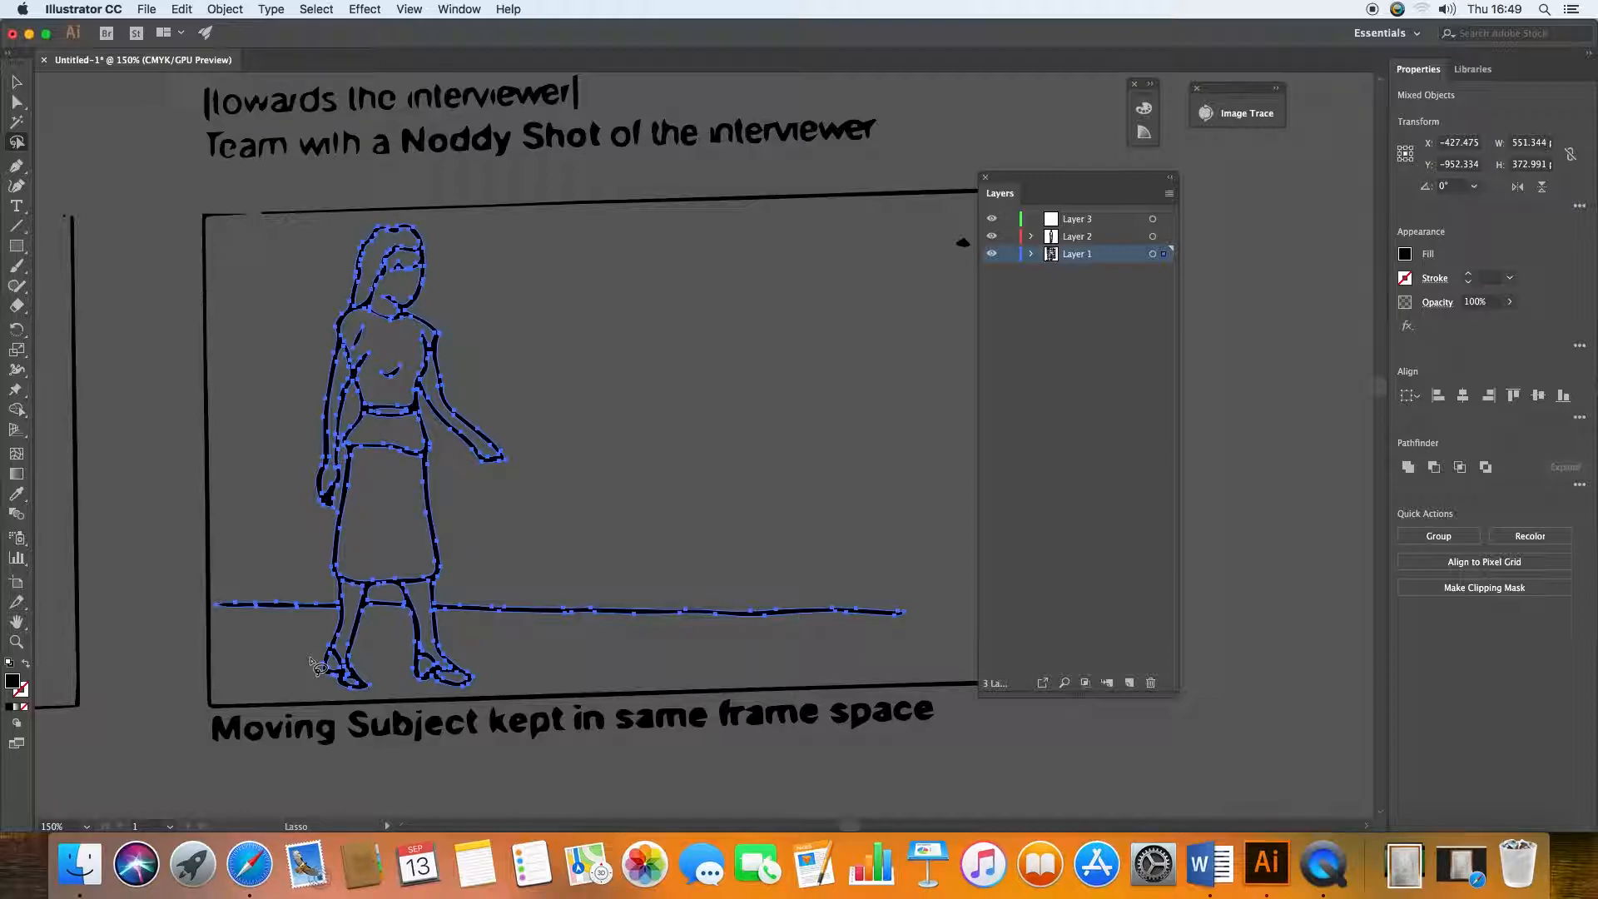
{"action": "key", "text": "Delete"}
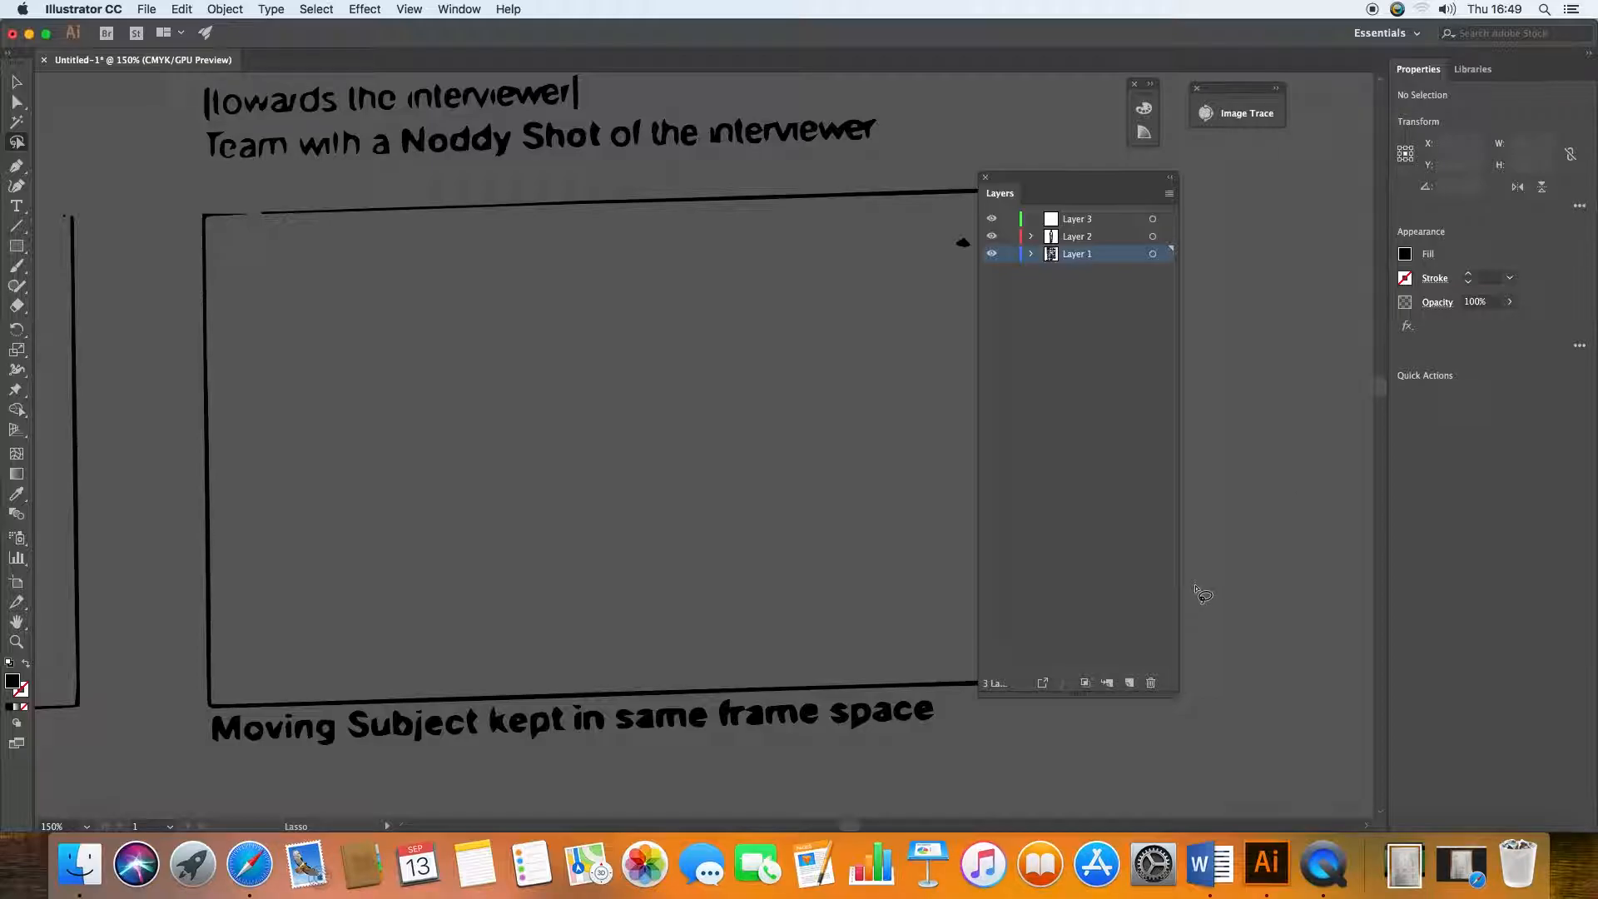
Paste the cut woman and ground line onto Layer 3
{"action": "left_click", "coordinate": [1071, 219]}
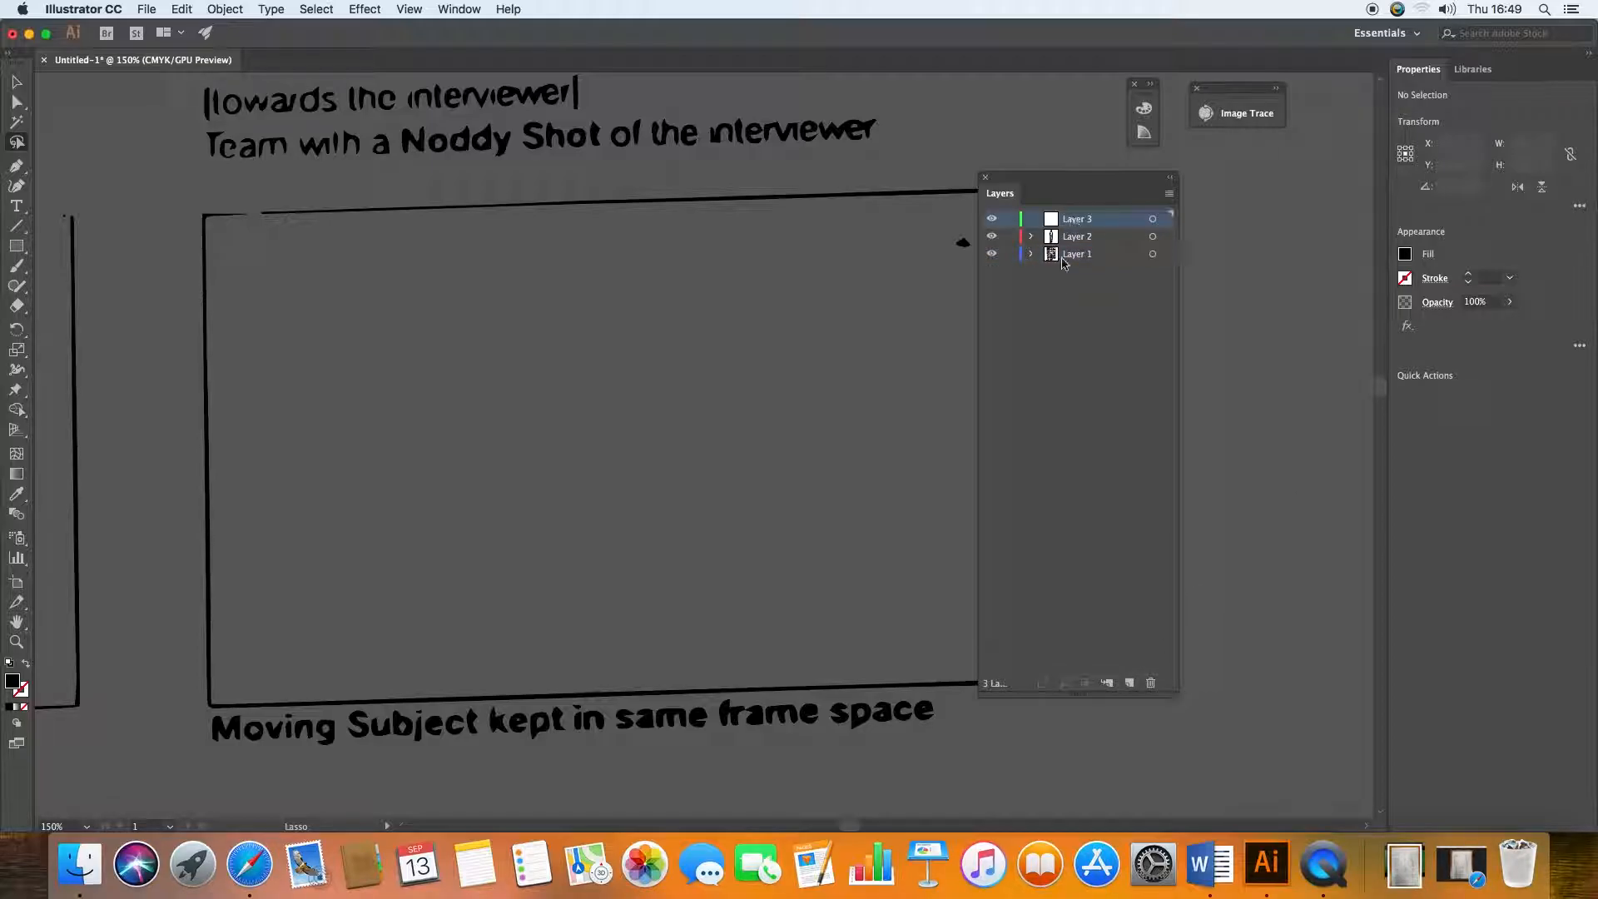
{"action": "key", "text": "a"}
{"action": "key", "text": "super+v"}
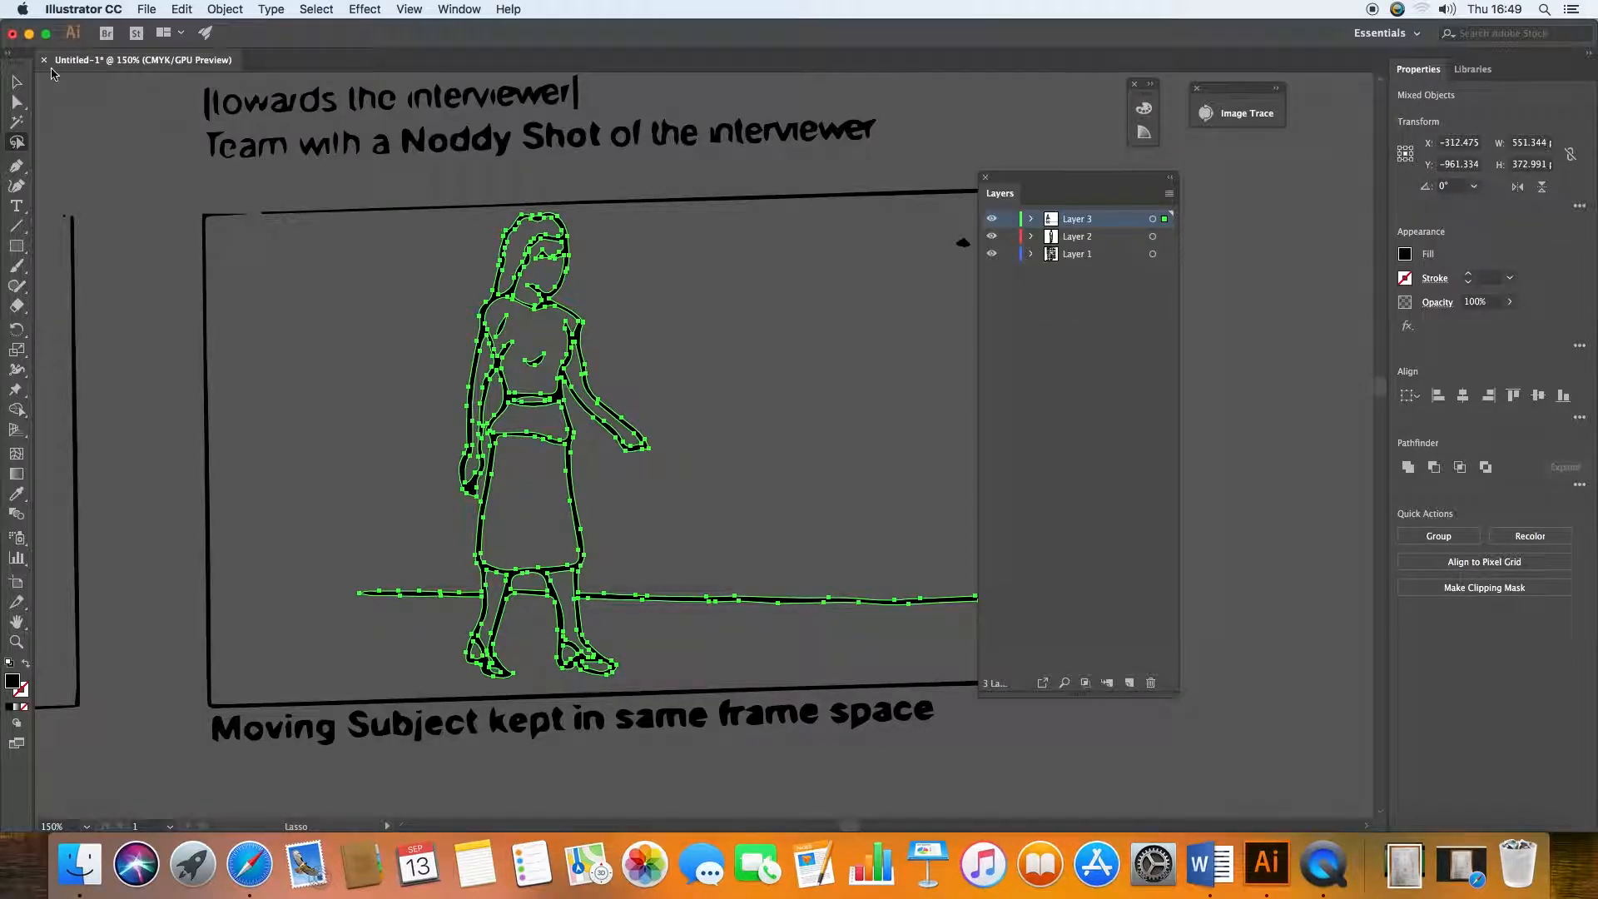
Move the main path of the woman and ground line back inside the Moving Subject frame
{"action": "left_click", "coordinate": [16, 82]}
{"action": "left_click", "coordinate": [711, 347]}
{"action": "left_click_drag", "start_coordinate": [568, 358], "coordinate": [478, 357]}
{"action": "key", "text": "a"}
{"action": "key", "text": "super+minus"}
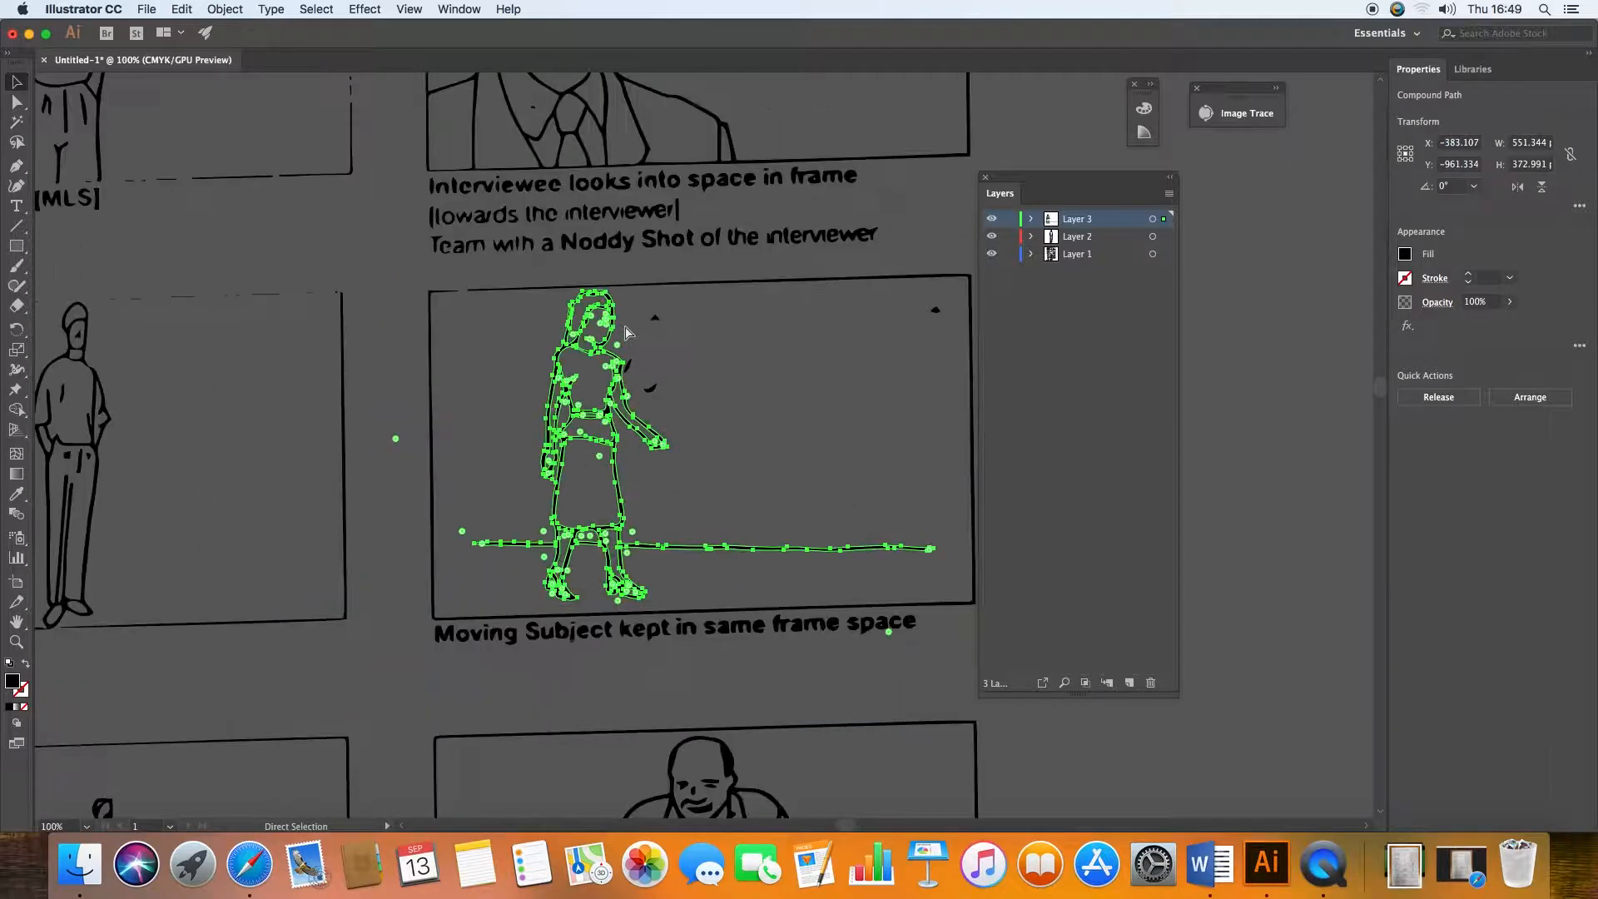
{"action": "key", "text": "super+minus"}
{"action": "key", "text": "super+minus"}
{"action": "key", "text": "super+minus"}
{"action": "key", "text": "v"}
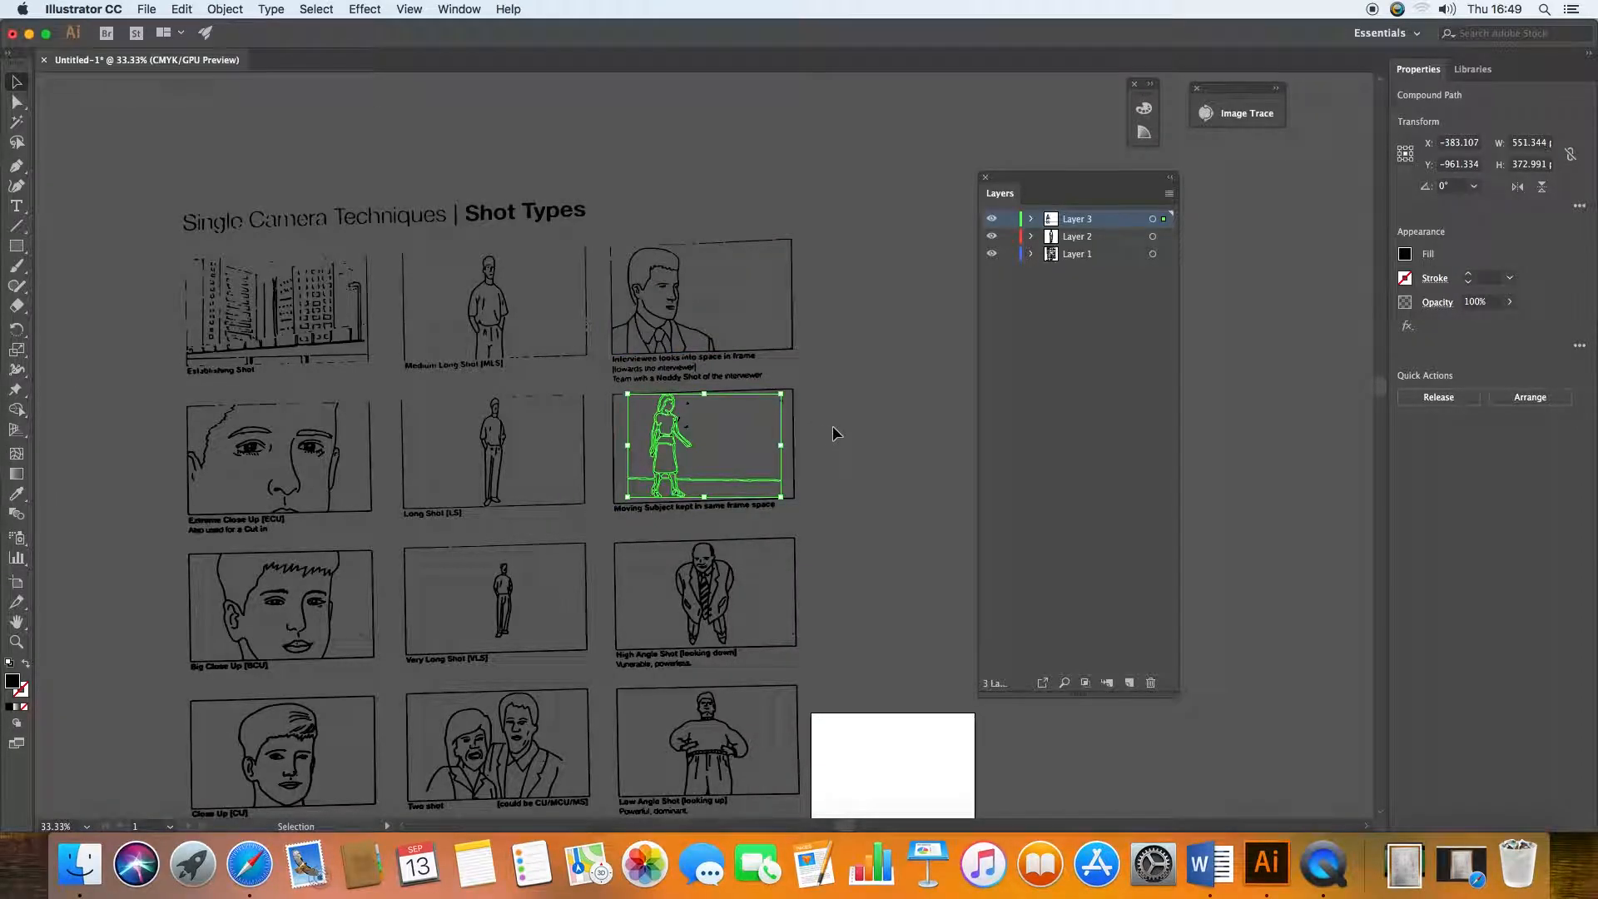
Look over the storyboard frames up close for another figure to separate from its frame
{"action": "left_click", "coordinate": [863, 419]}
{"action": "key", "text": "space"}
{"action": "left_click_drag", "start_coordinate": [552, 510], "coordinate": [562, 406]}
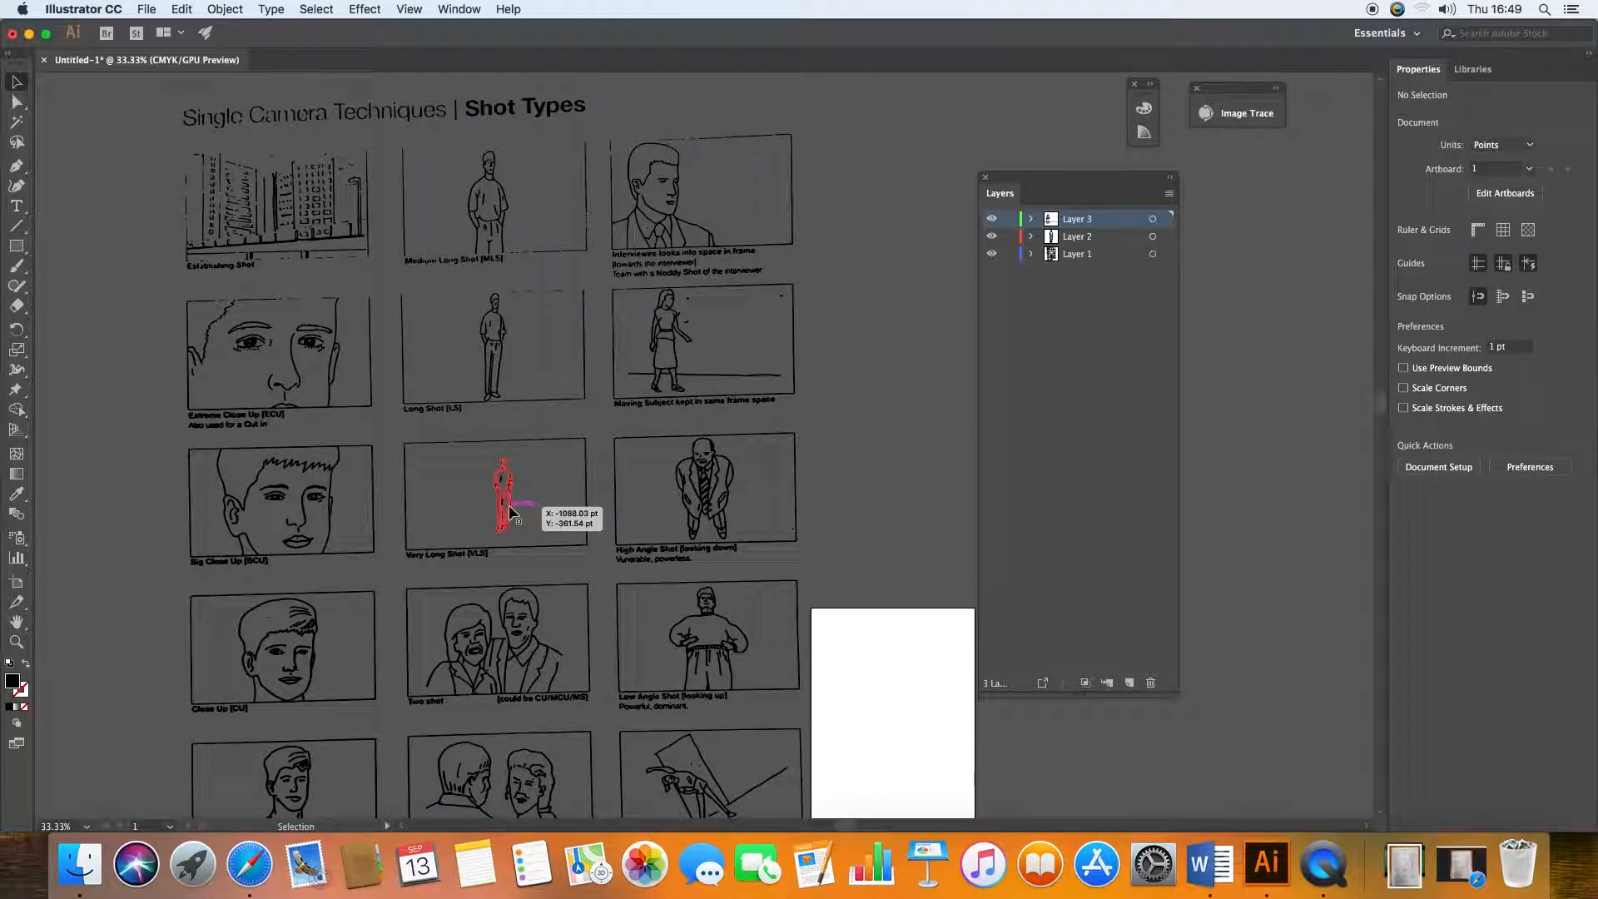
{"action": "key", "text": "space"}
{"action": "left_click_drag", "start_coordinate": [525, 356], "coordinate": [605, 389]}
{"action": "key", "text": "super+equal"}
{"action": "key", "text": "super+equal"}
{"action": "key", "text": "super+equal"}
{"action": "key", "text": "super+equal"}
{"action": "key", "text": "super+equal"}
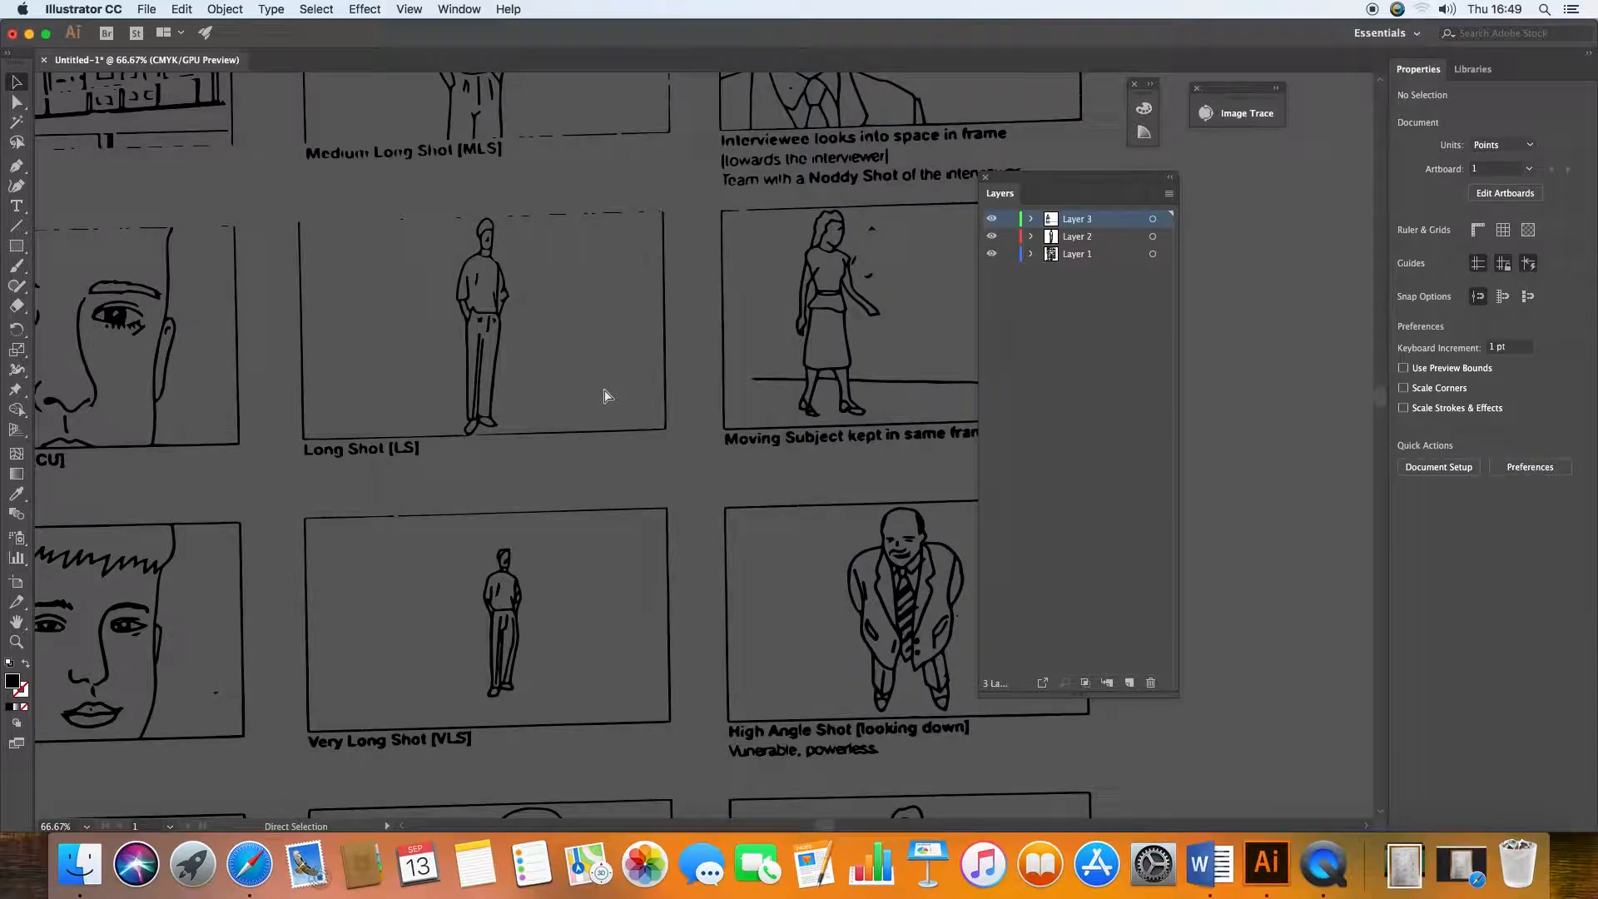
{"action": "key", "text": "space"}
{"action": "left_click_drag", "start_coordinate": [124, 495], "coordinate": [852, 532]}
{"action": "left_click_drag", "start_coordinate": [127, 606], "coordinate": [921, 339]}
{"action": "left_click_drag", "start_coordinate": [225, 406], "coordinate": [898, 228]}
{"action": "left_click_drag", "start_coordinate": [732, 141], "coordinate": [522, 641]}
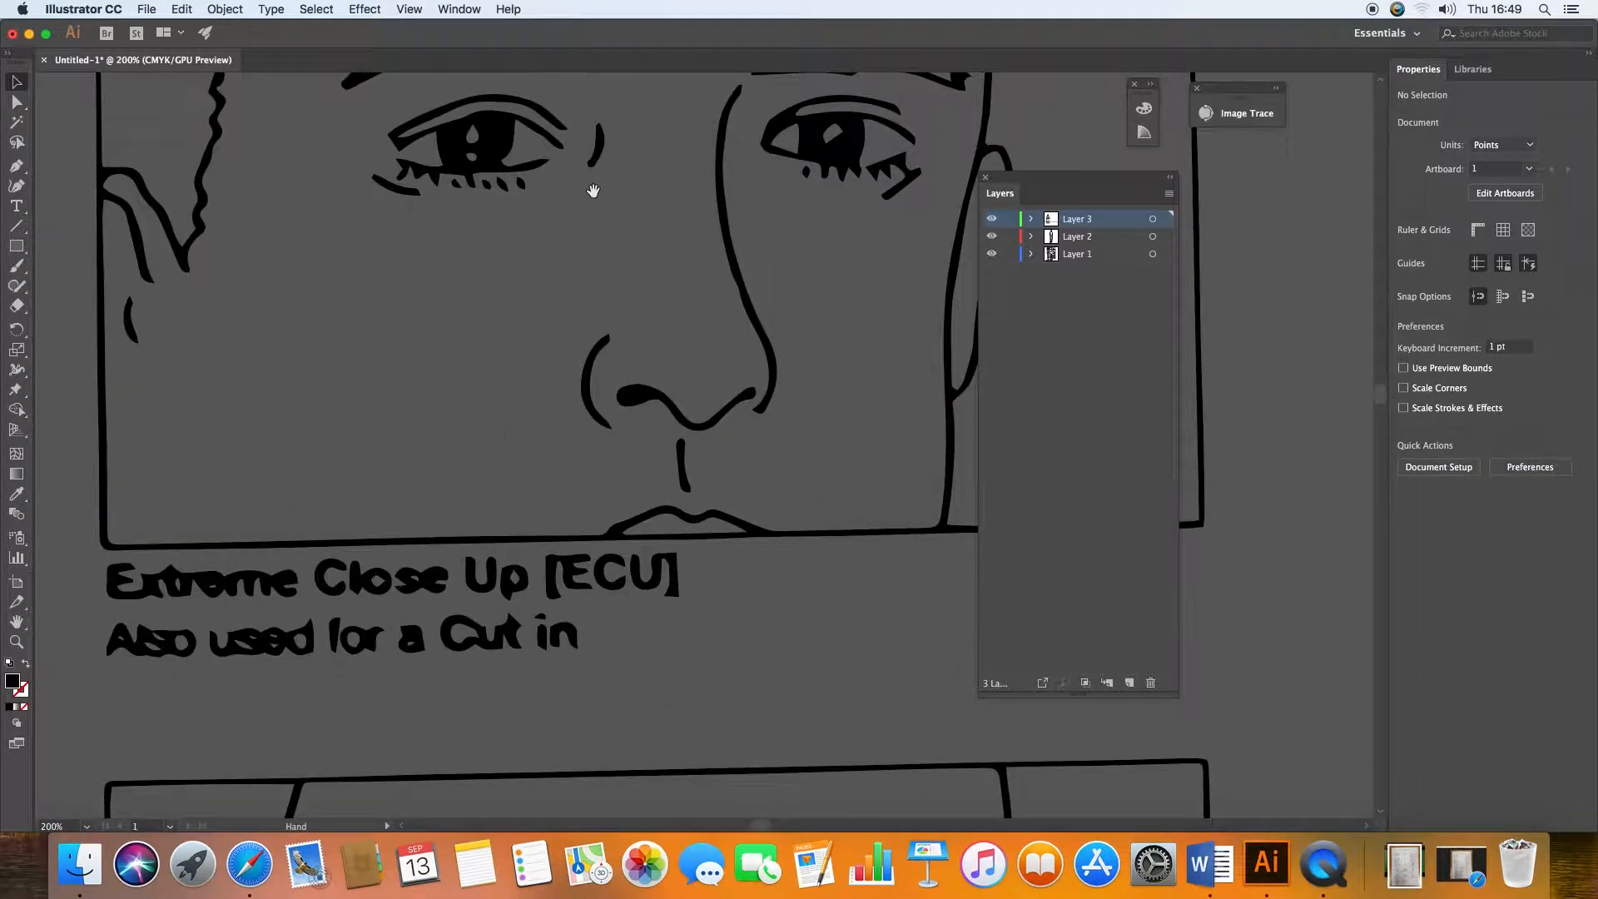
{"action": "left_click_drag", "start_coordinate": [592, 189], "coordinate": [542, 527]}
{"action": "key", "text": "super+minus"}
{"action": "key", "text": "super+minus"}
{"action": "key", "text": "super+minus"}
{"action": "key", "text": "super+minus"}
{"action": "key", "text": "space"}
{"action": "left_click_drag", "start_coordinate": [712, 668], "coordinate": [578, 325]}
{"action": "left_click_drag", "start_coordinate": [663, 687], "coordinate": [600, 421]}
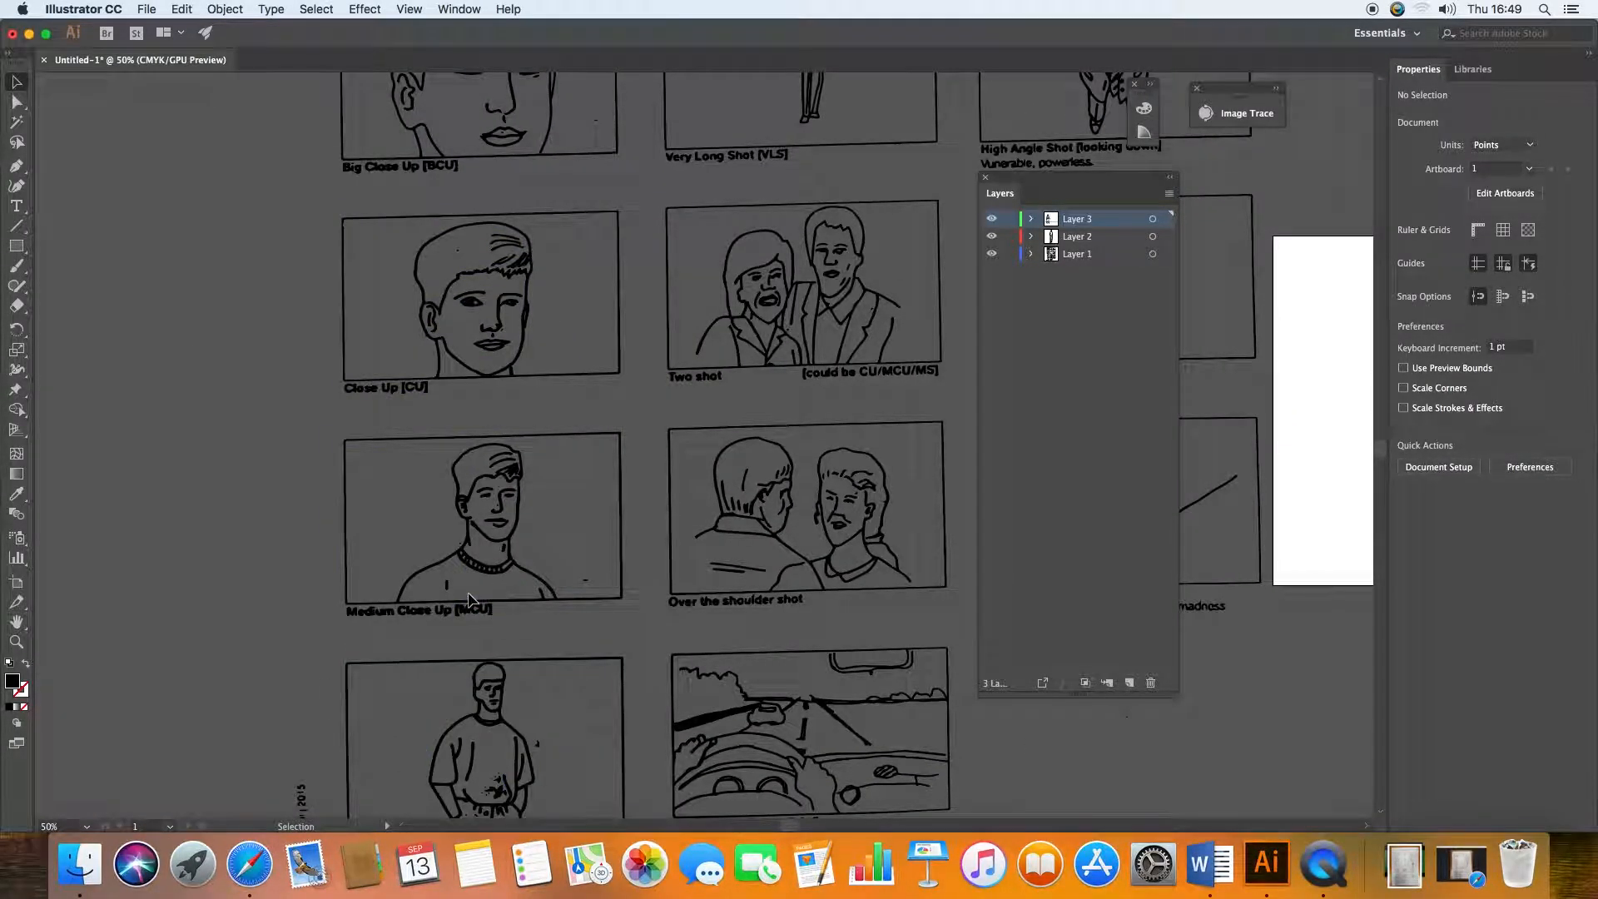
On Layer 1, erase parts of the Medium Close Up frame's lower line on both sides of the man
{"action": "key", "text": "super+plus"}
{"action": "key", "text": "super+plus"}
{"action": "key", "text": "super+plus"}
{"action": "key", "text": "space"}
{"action": "left_click_drag", "start_coordinate": [322, 579], "coordinate": [742, 371]}
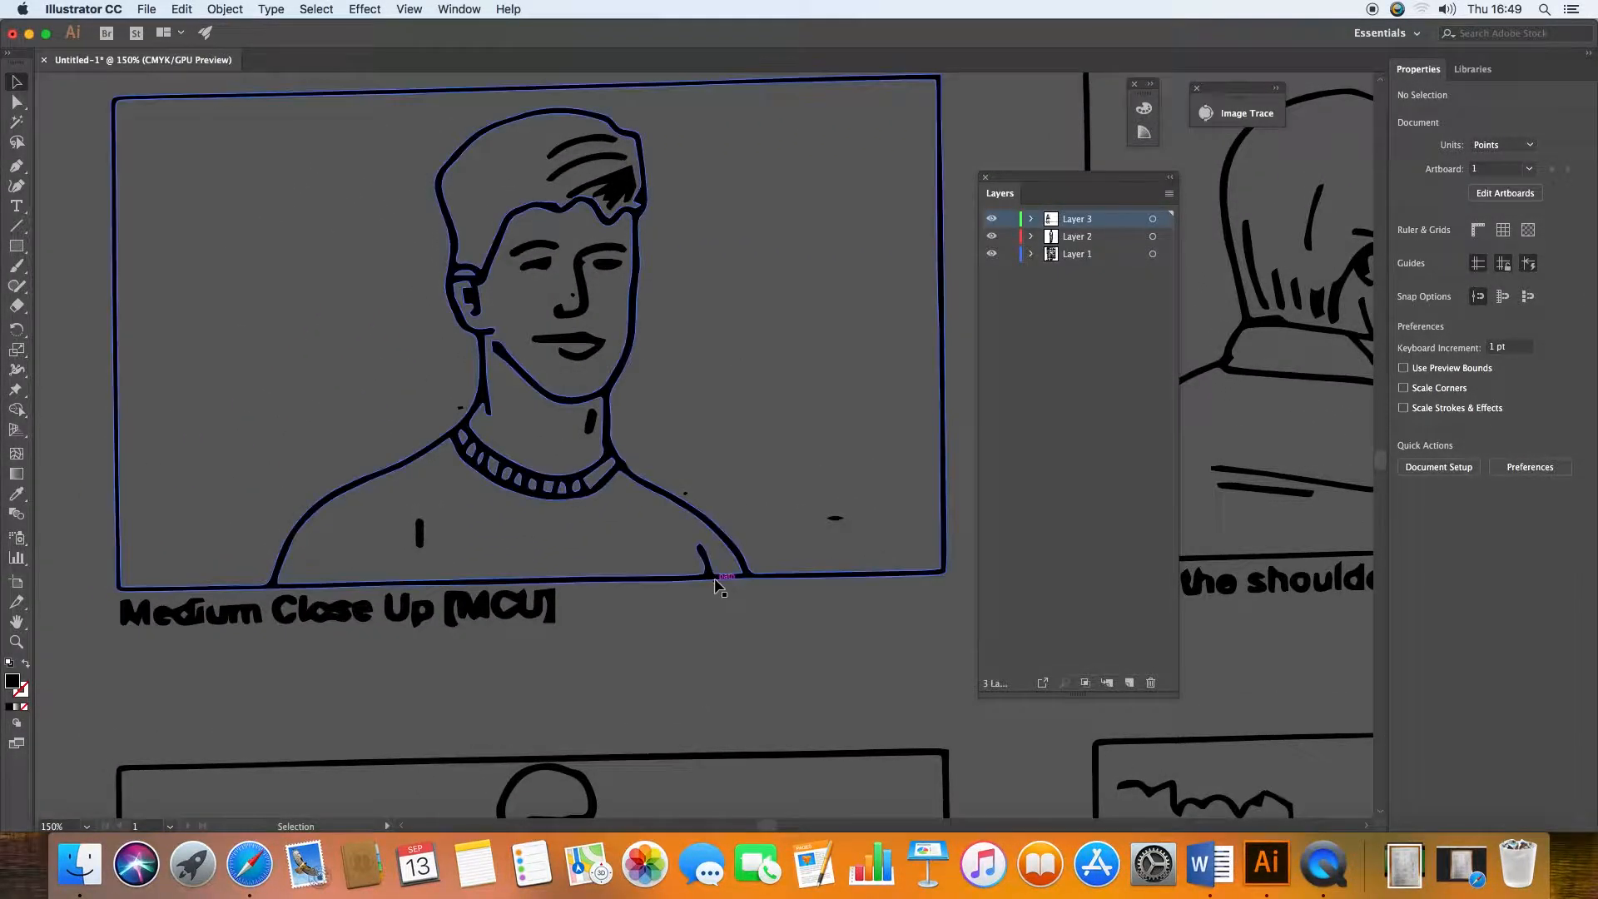
{"action": "left_click", "coordinate": [17, 306]}
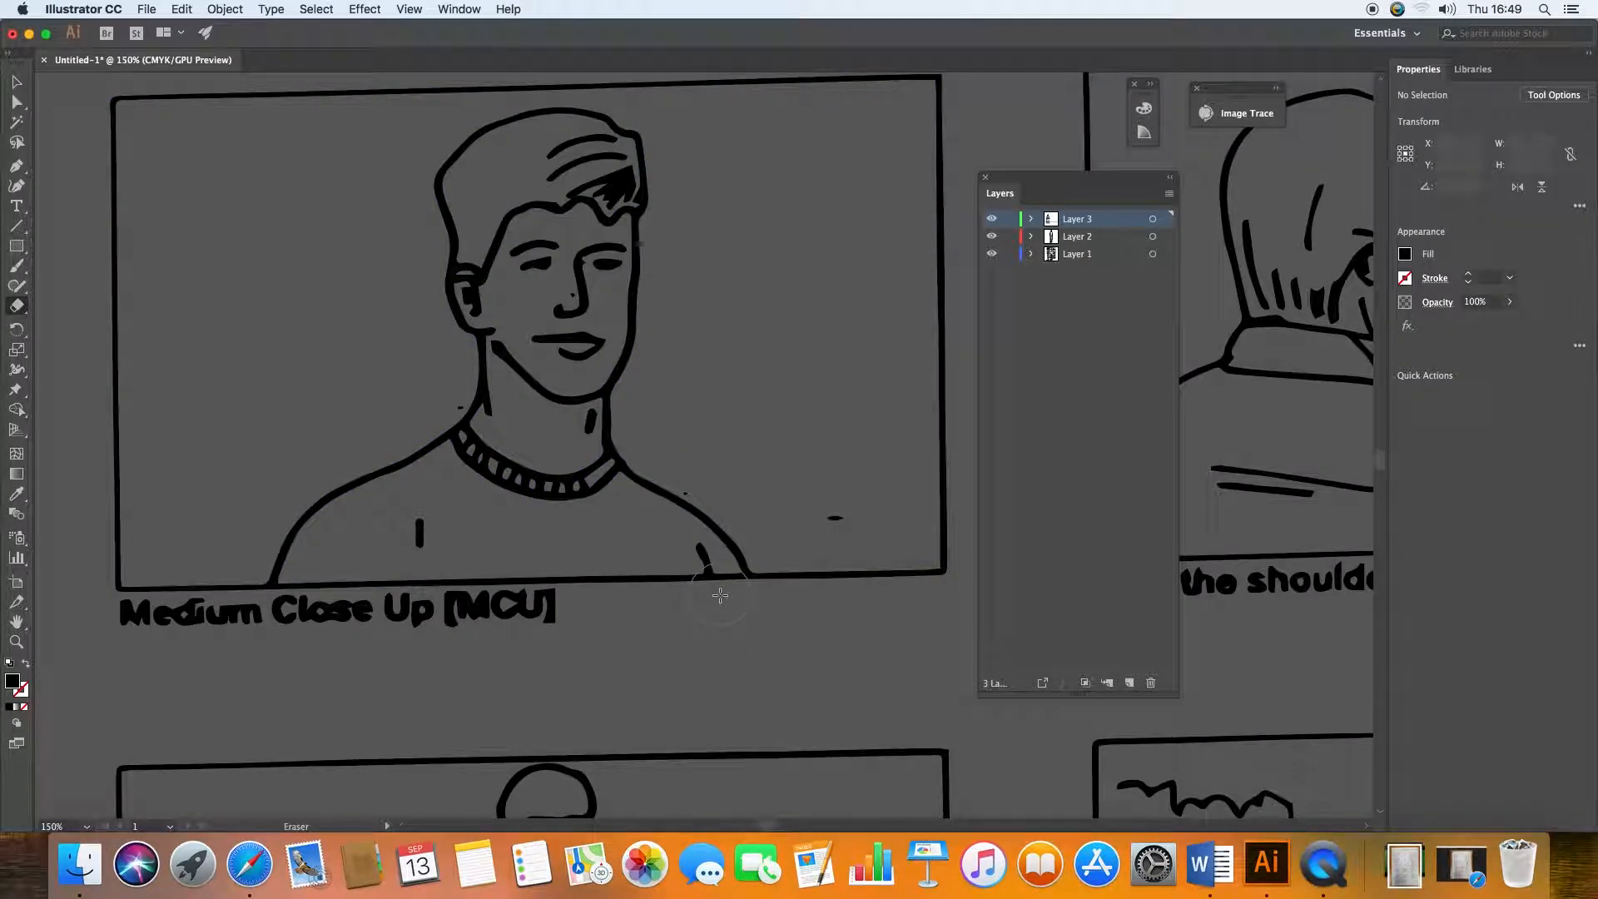
{"action": "left_click", "coordinate": [1061, 255]}
{"action": "mouse_move", "coordinate": [728, 576]}
{"action": "left_mouse_down"}
{"action": "mouse_move", "coordinate": [729, 612]}
{"action": "mouse_move", "coordinate": [732, 580]}
{"action": "mouse_move", "coordinate": [746, 606]}
{"action": "mouse_move", "coordinate": [727, 576]}
{"action": "mouse_move", "coordinate": [725, 637]}
{"action": "left_mouse_up"}
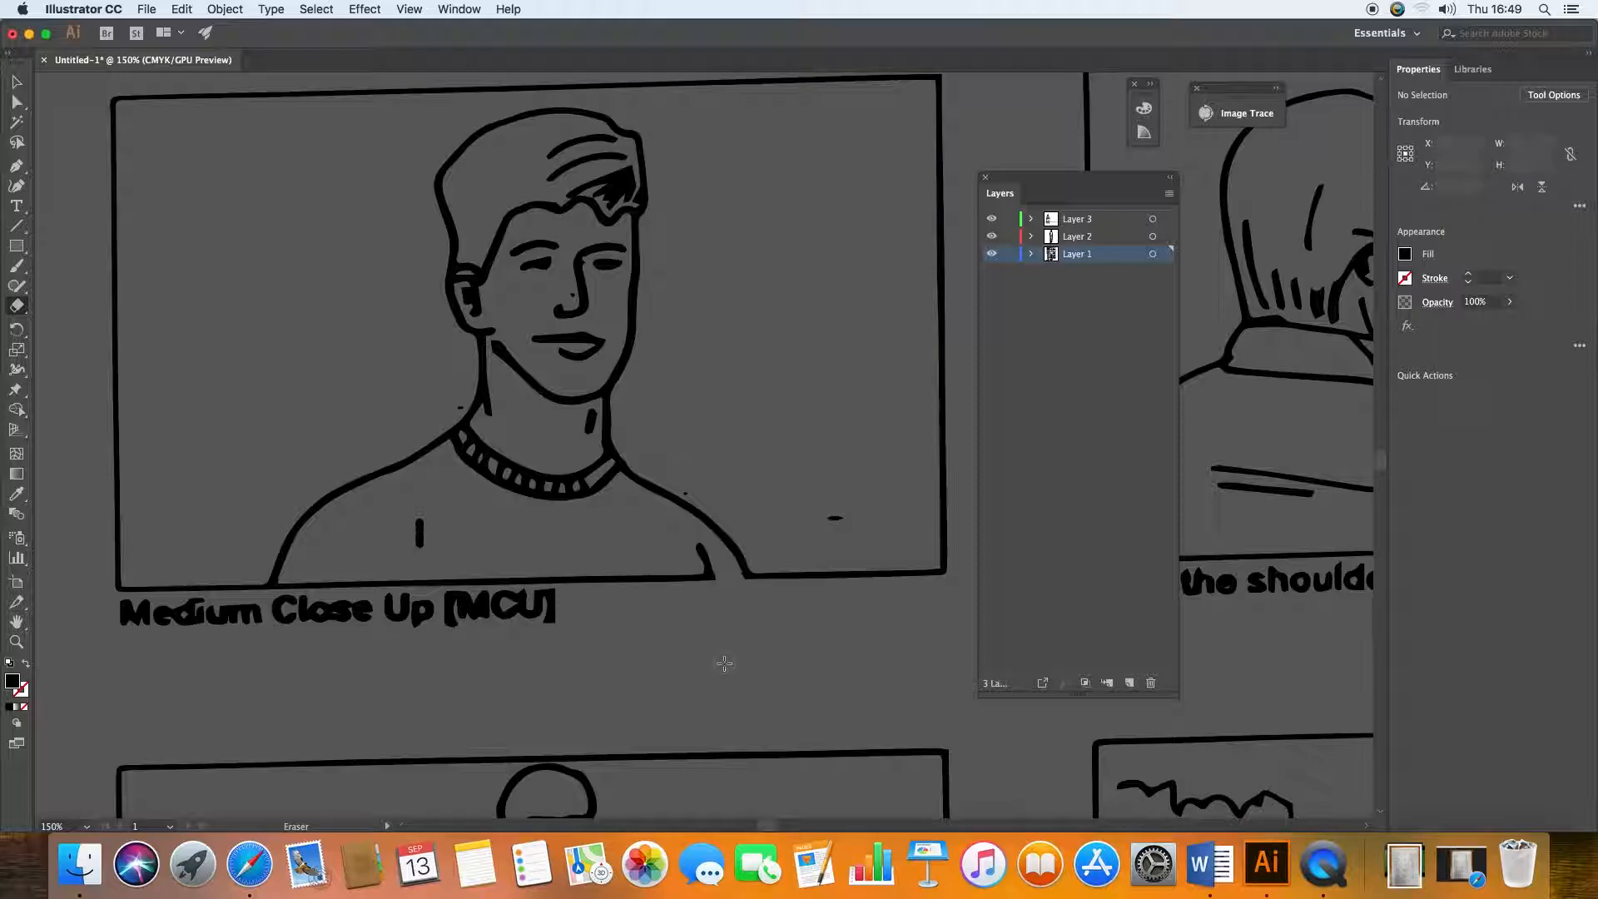
{"action": "left_click_drag", "start_coordinate": [253, 584], "coordinate": [193, 584]}
Lasso the man in the Medium Close Up frame and add a new layer above Layer 1
{"action": "left_click", "coordinate": [16, 143]}
{"action": "mouse_move", "coordinate": [260, 592]}
{"action": "left_mouse_down"}
{"action": "mouse_move", "coordinate": [764, 595]}
{"action": "mouse_move", "coordinate": [759, 408]}
{"action": "mouse_move", "coordinate": [671, 143]}
{"action": "mouse_move", "coordinate": [604, 99]}
{"action": "mouse_move", "coordinate": [540, 95]}
{"action": "mouse_move", "coordinate": [434, 139]}
{"action": "mouse_move", "coordinate": [853, 436]}
{"action": "left_mouse_up"}
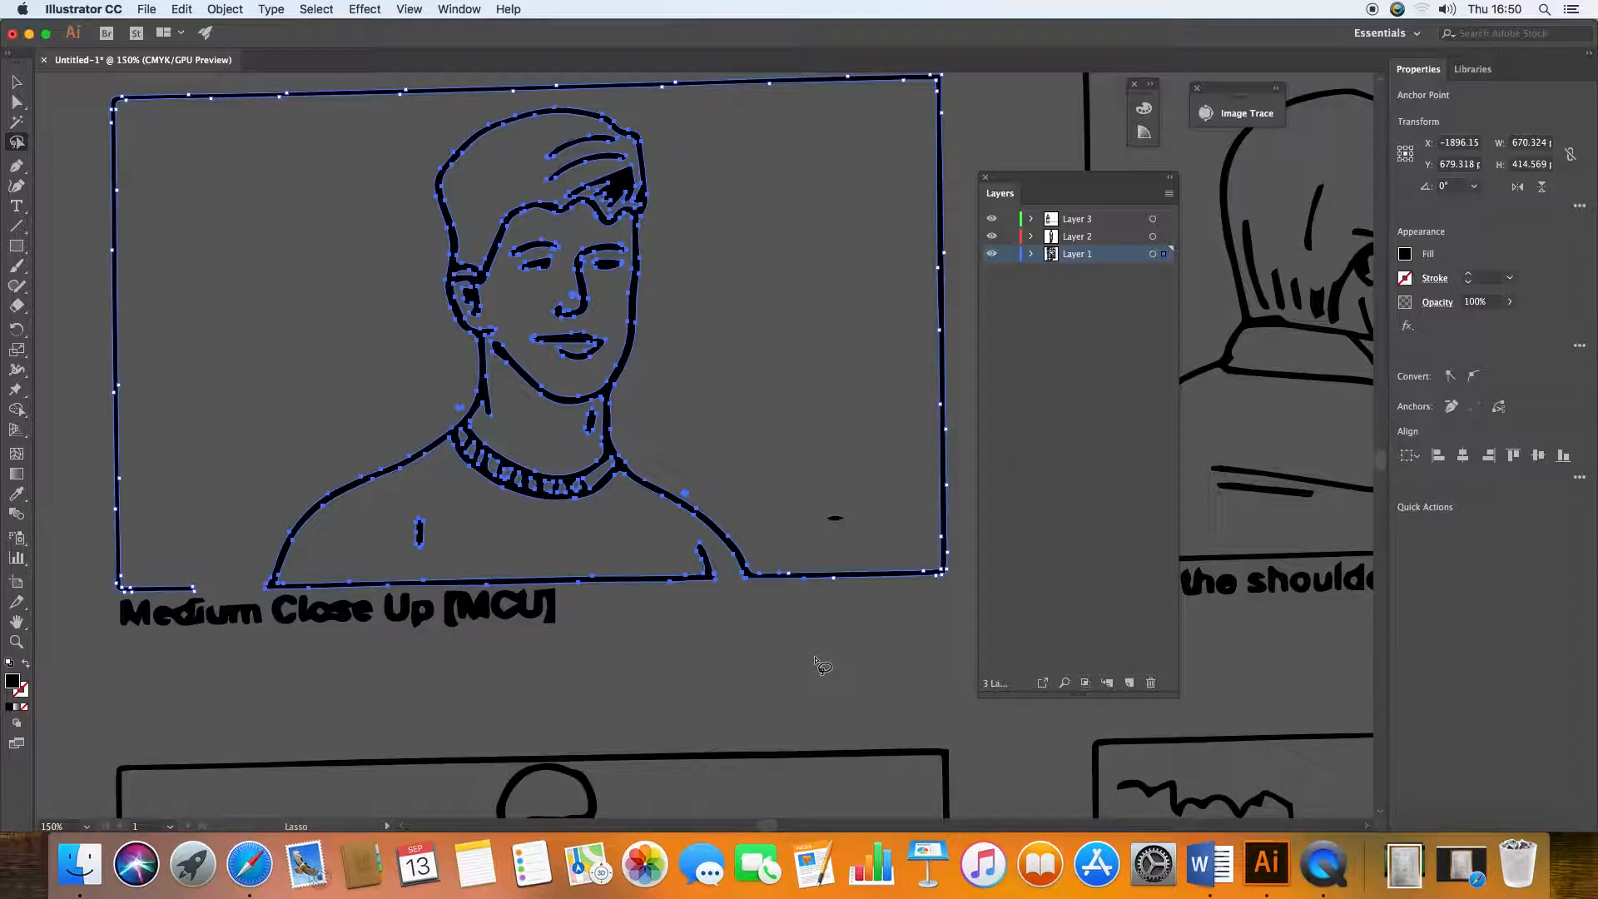
{"action": "key", "text": "v"}
{"action": "key", "text": "q"}
{"action": "left_click", "coordinate": [1131, 683]}
Try to paste the lassoed man onto the new layer and move the pasted paths beside the original
{"action": "key", "text": "super+v"}
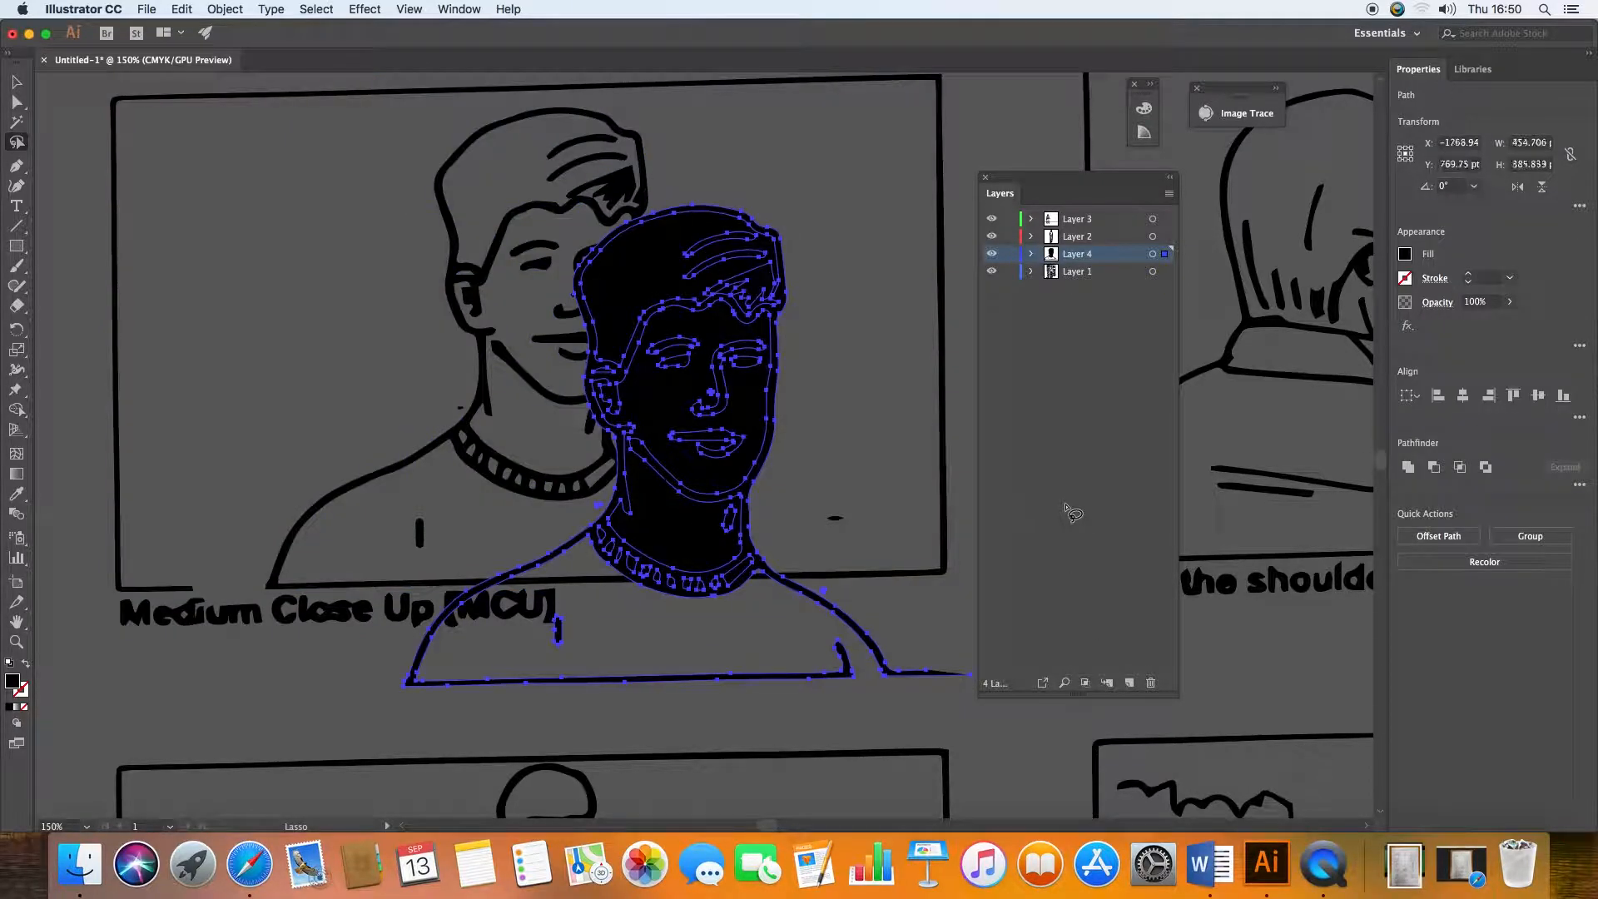
{"action": "left_click", "coordinate": [15, 81]}
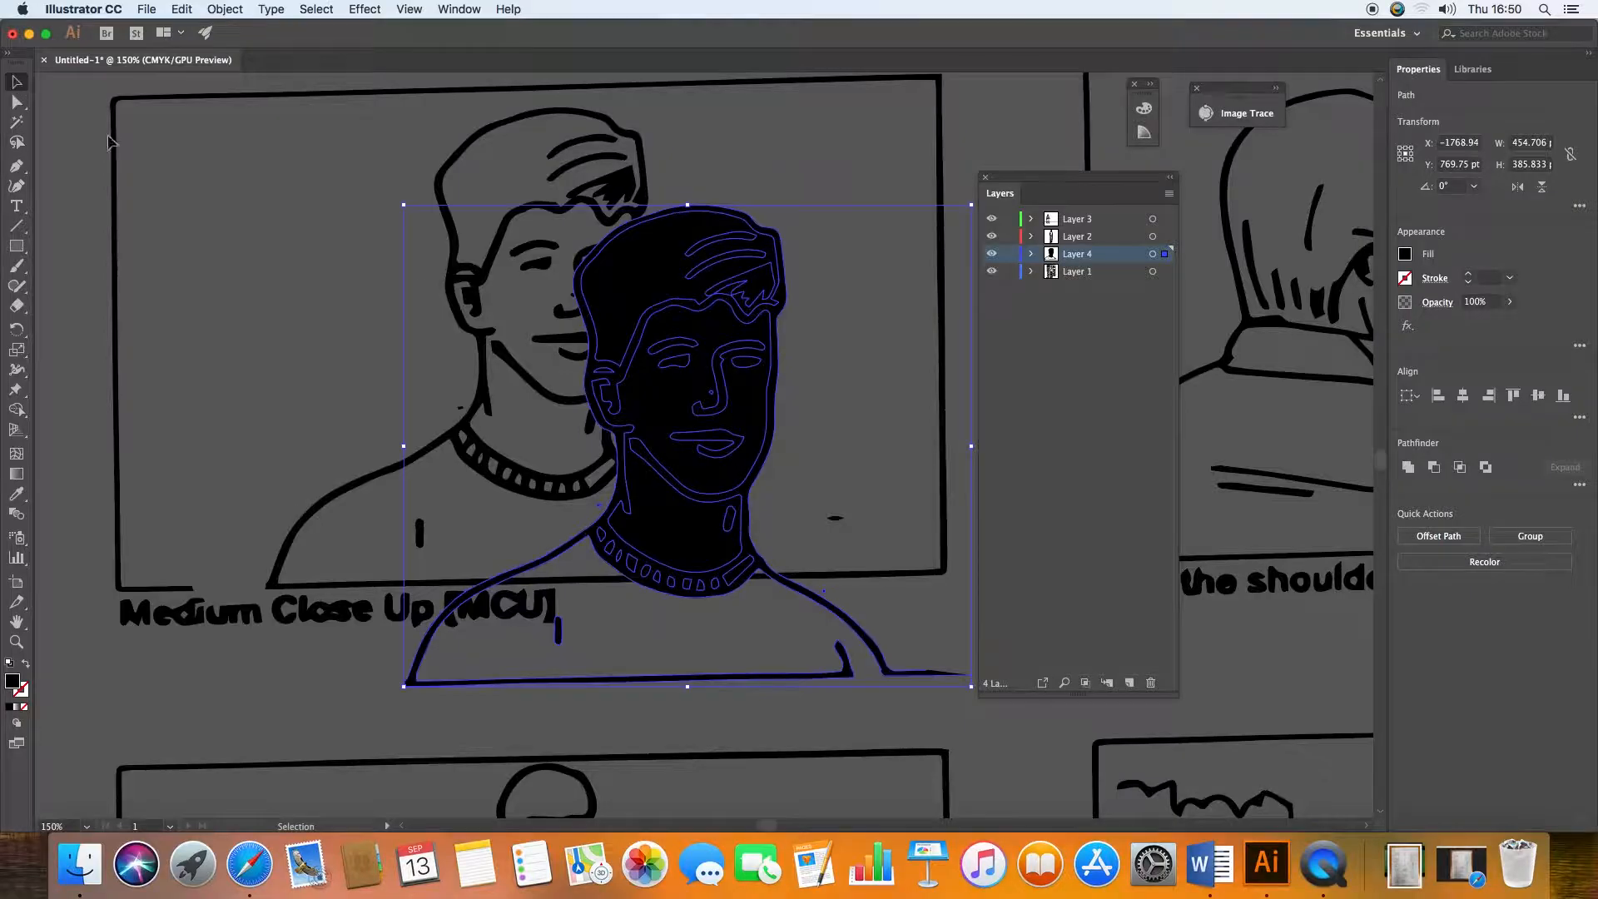
{"action": "left_click_drag", "start_coordinate": [709, 327], "coordinate": [761, 316]}
{"action": "left_click", "coordinate": [760, 270]}
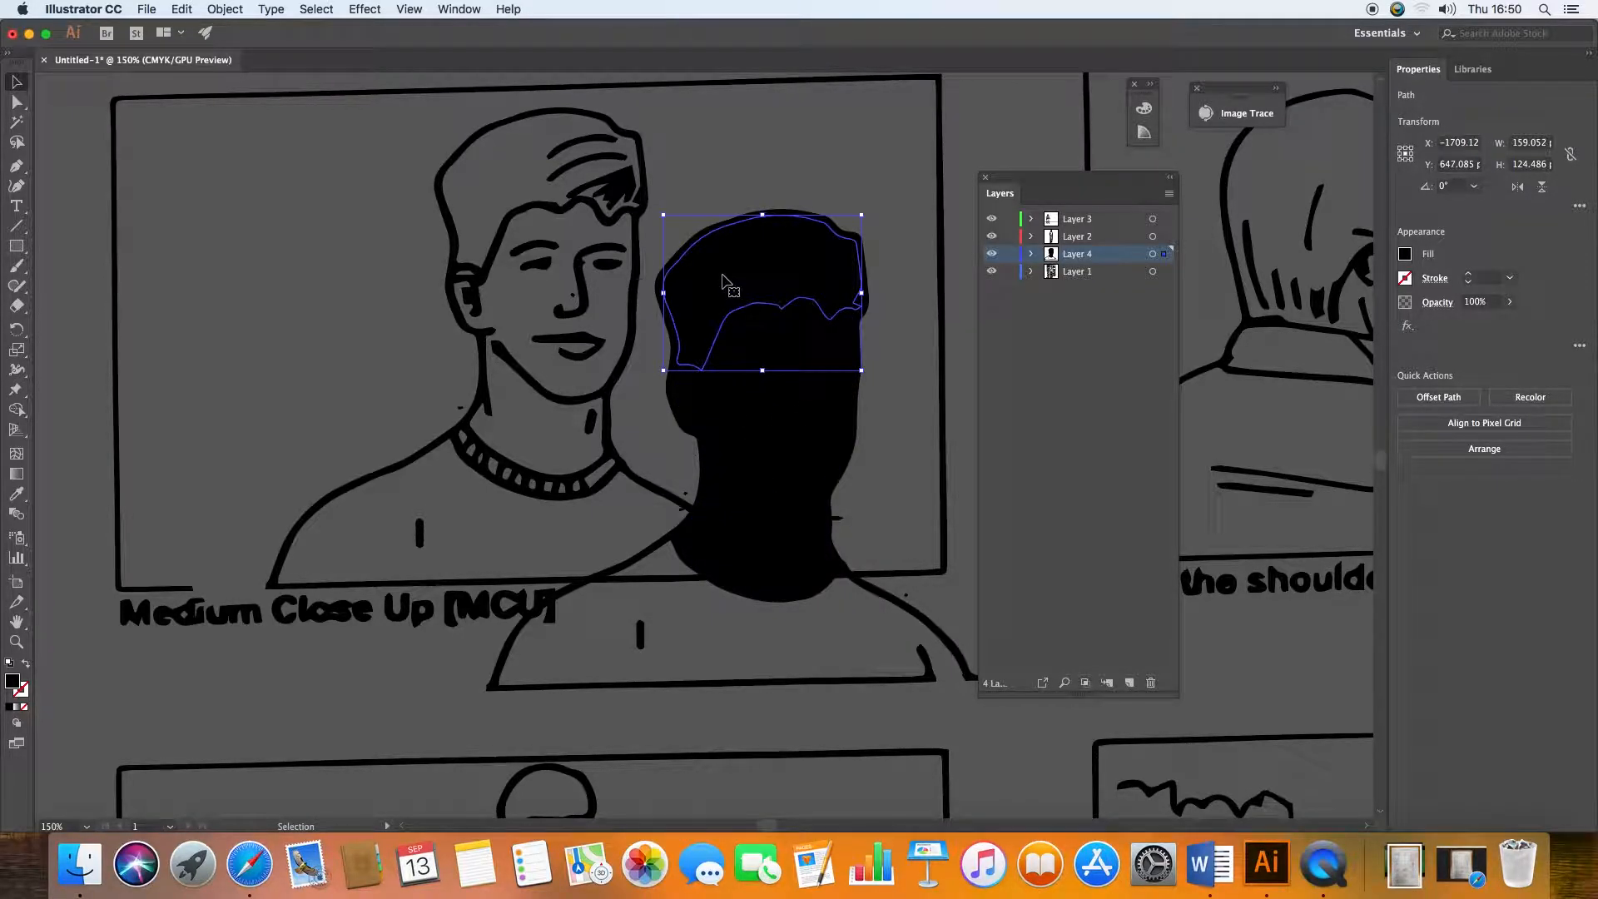
{"action": "key", "text": "super+shift+a"}
{"action": "left_click", "coordinate": [724, 283]}
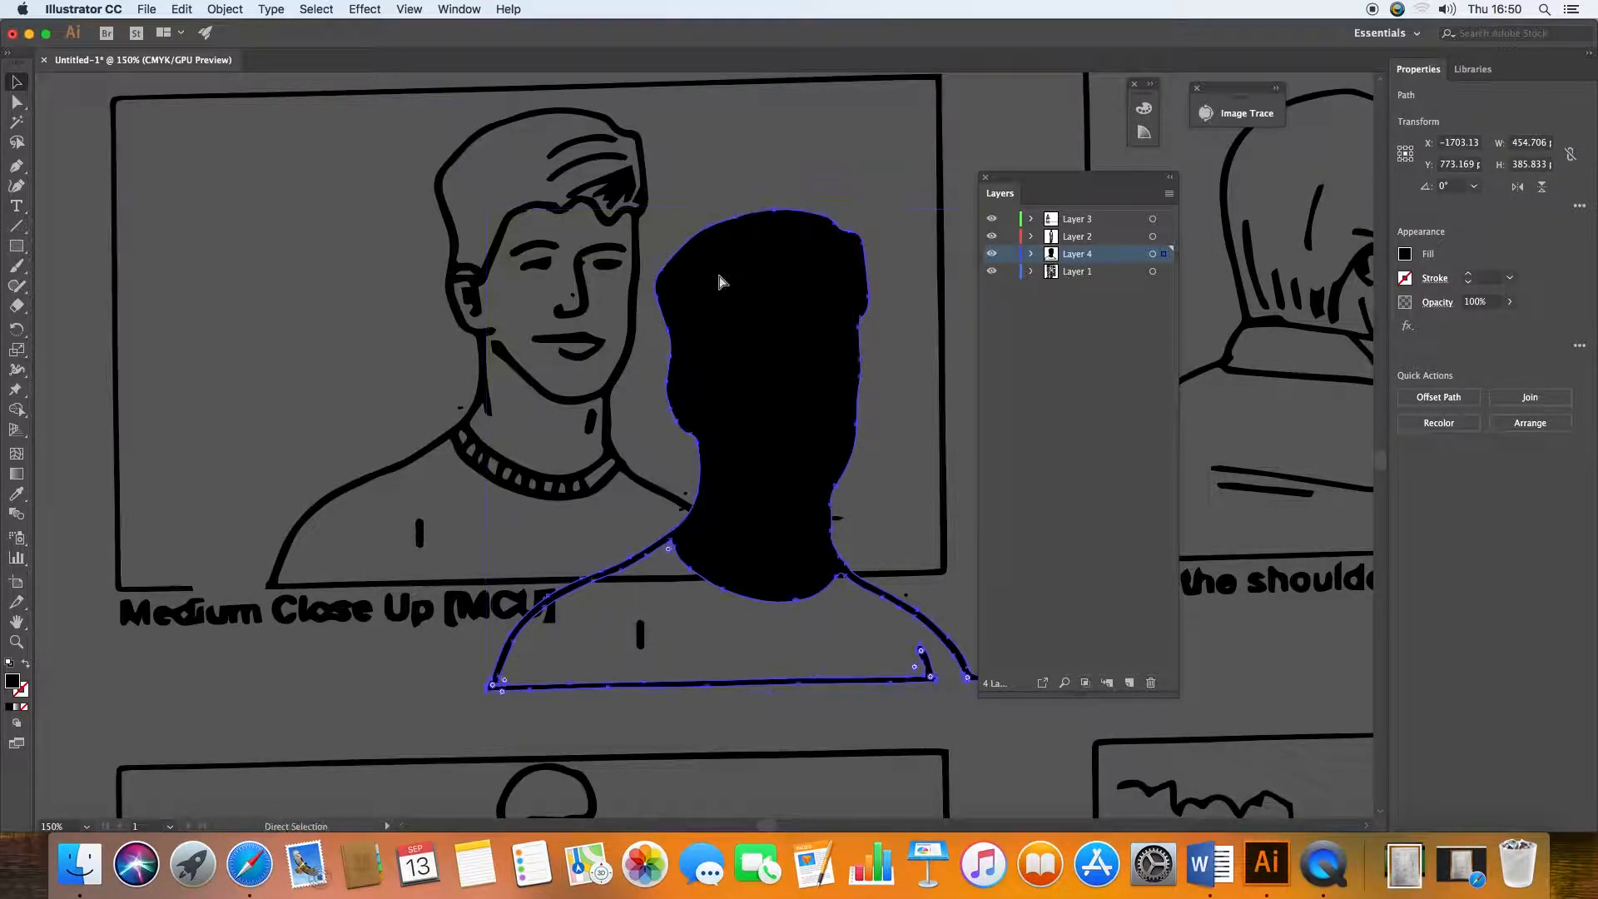
Undo the moves and the paste of the man on Layer 4
{"action": "key", "text": "super+z"}
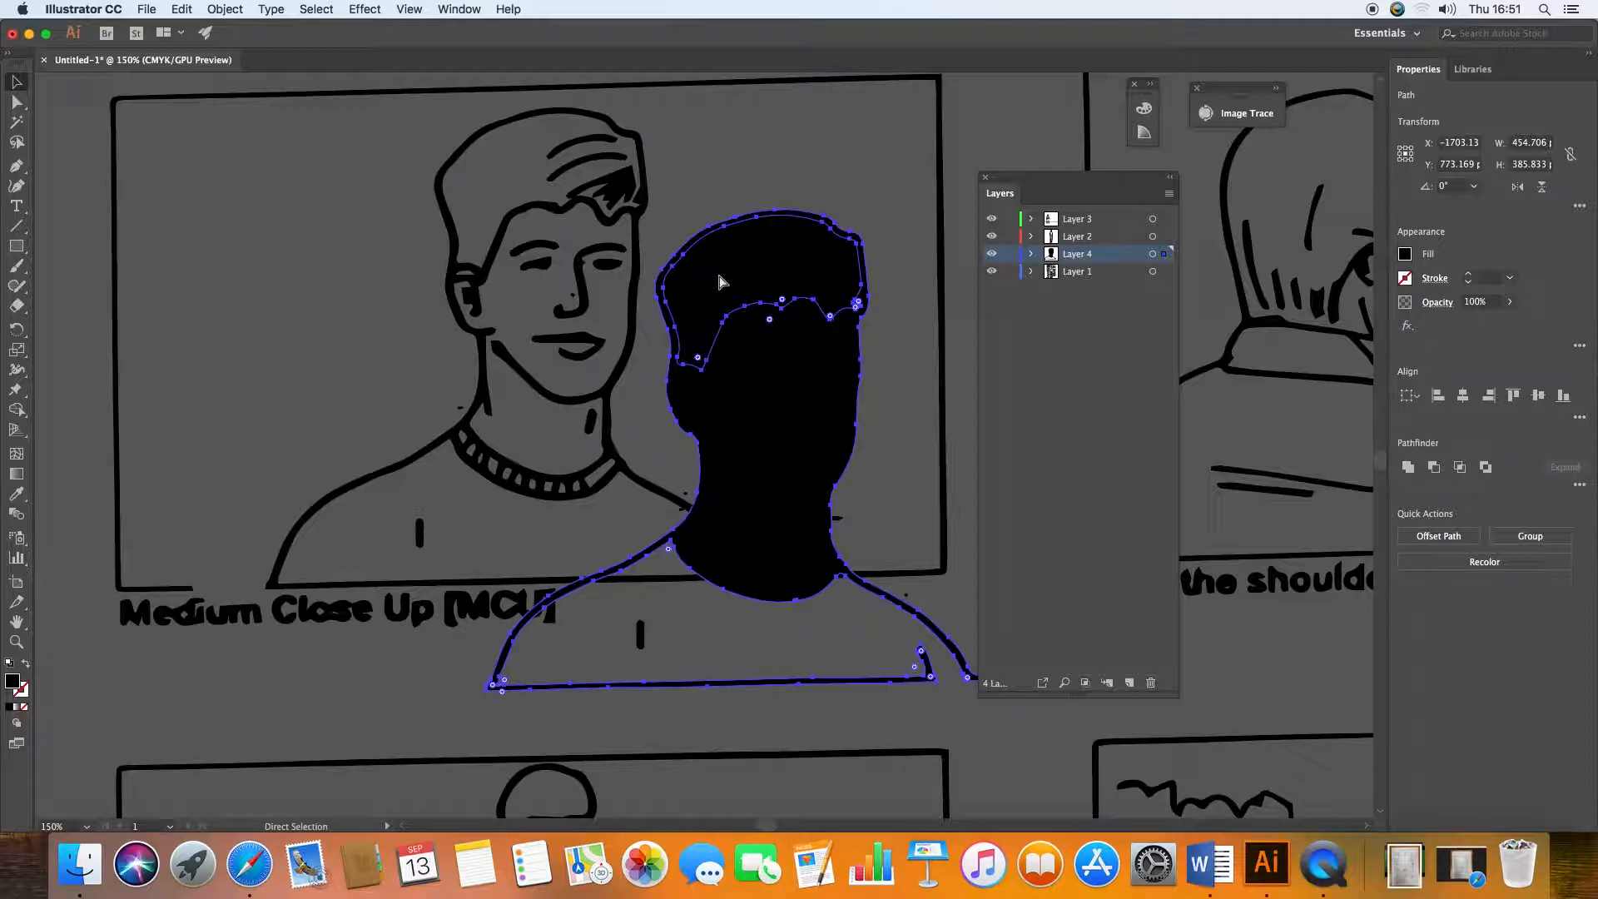
{"action": "key", "text": "super+z"}
{"action": "key", "text": "super+z"}
{"action": "key", "text": "super+z"}
{"action": "key", "text": "super+z"}
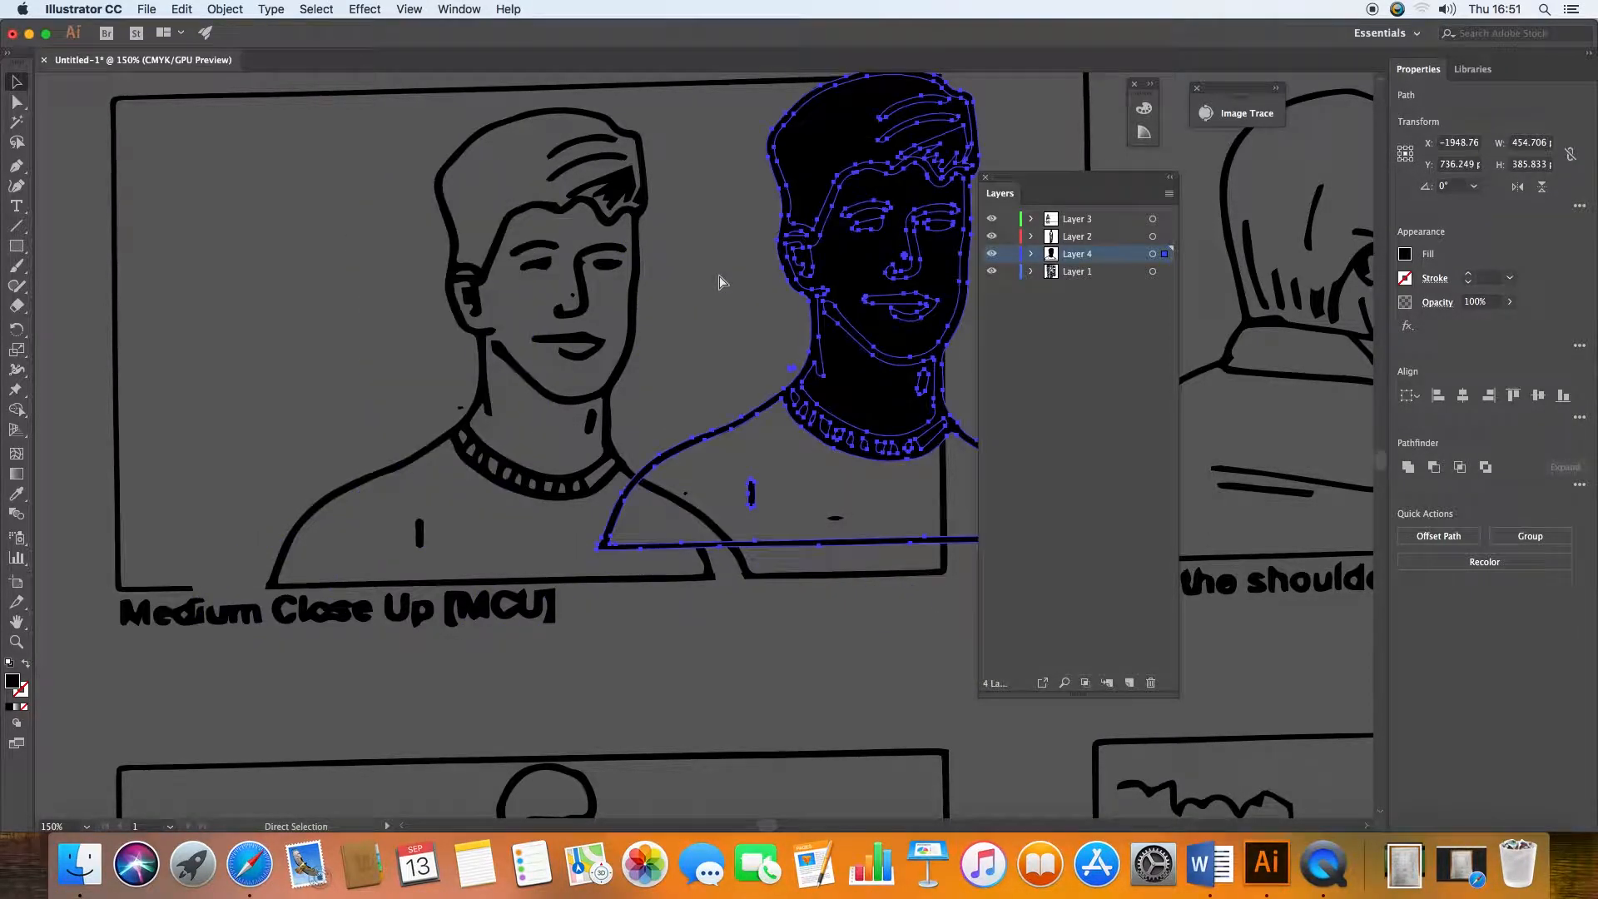
{"action": "key", "text": "super+z"}
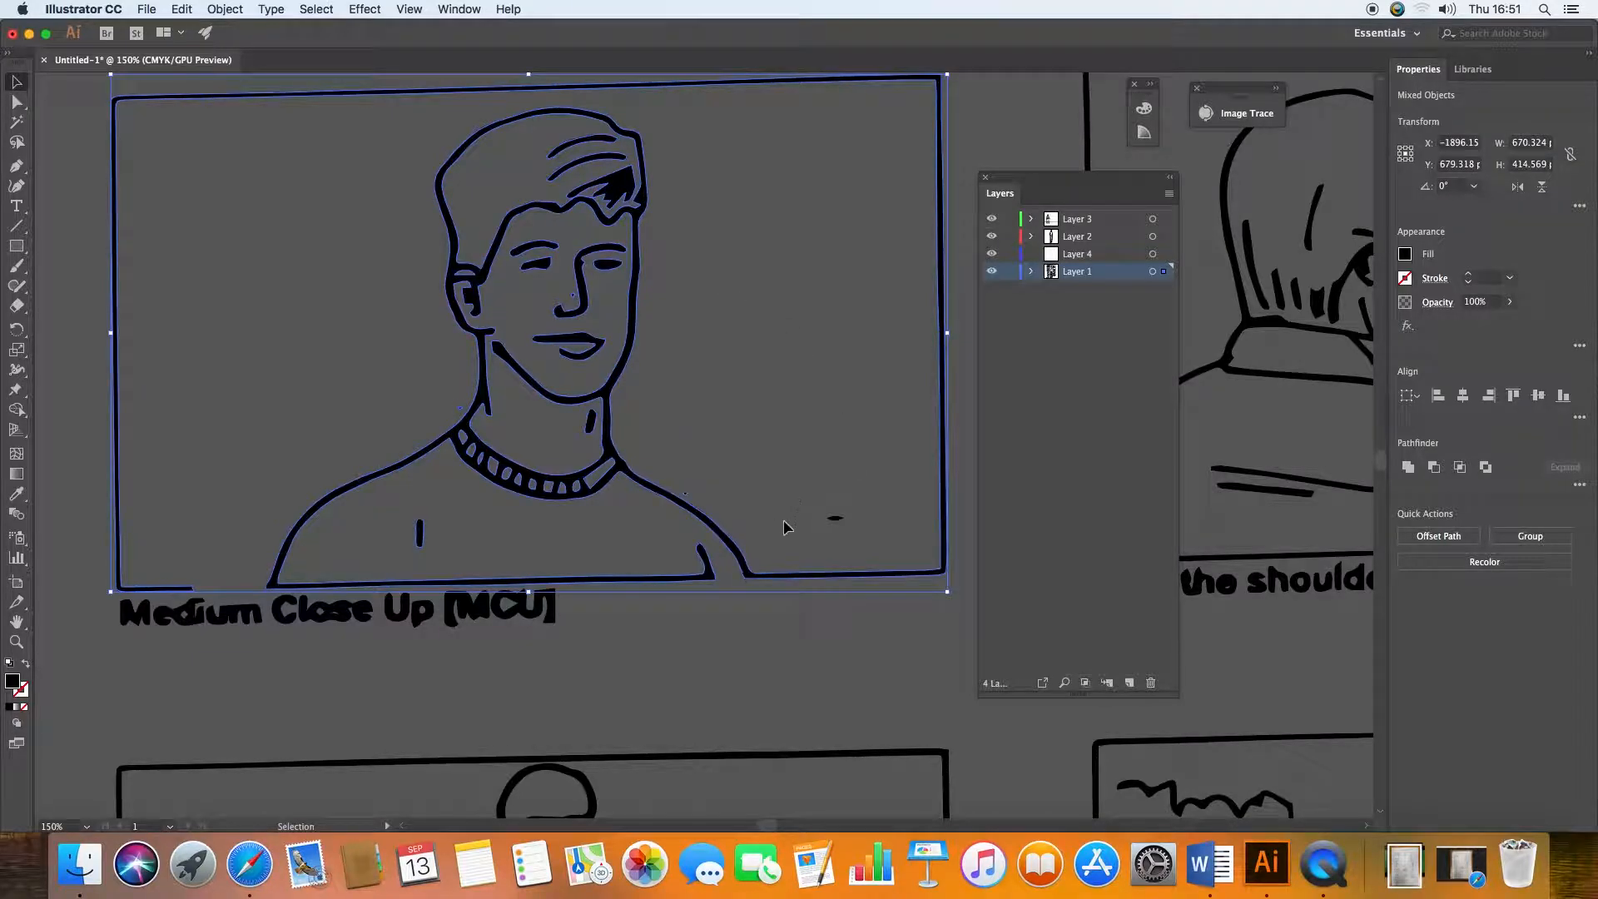
Erase the piece of the lower frame line still attached to the man's shoulder in the Medium Close Up frame
{"action": "left_click", "coordinate": [17, 305]}
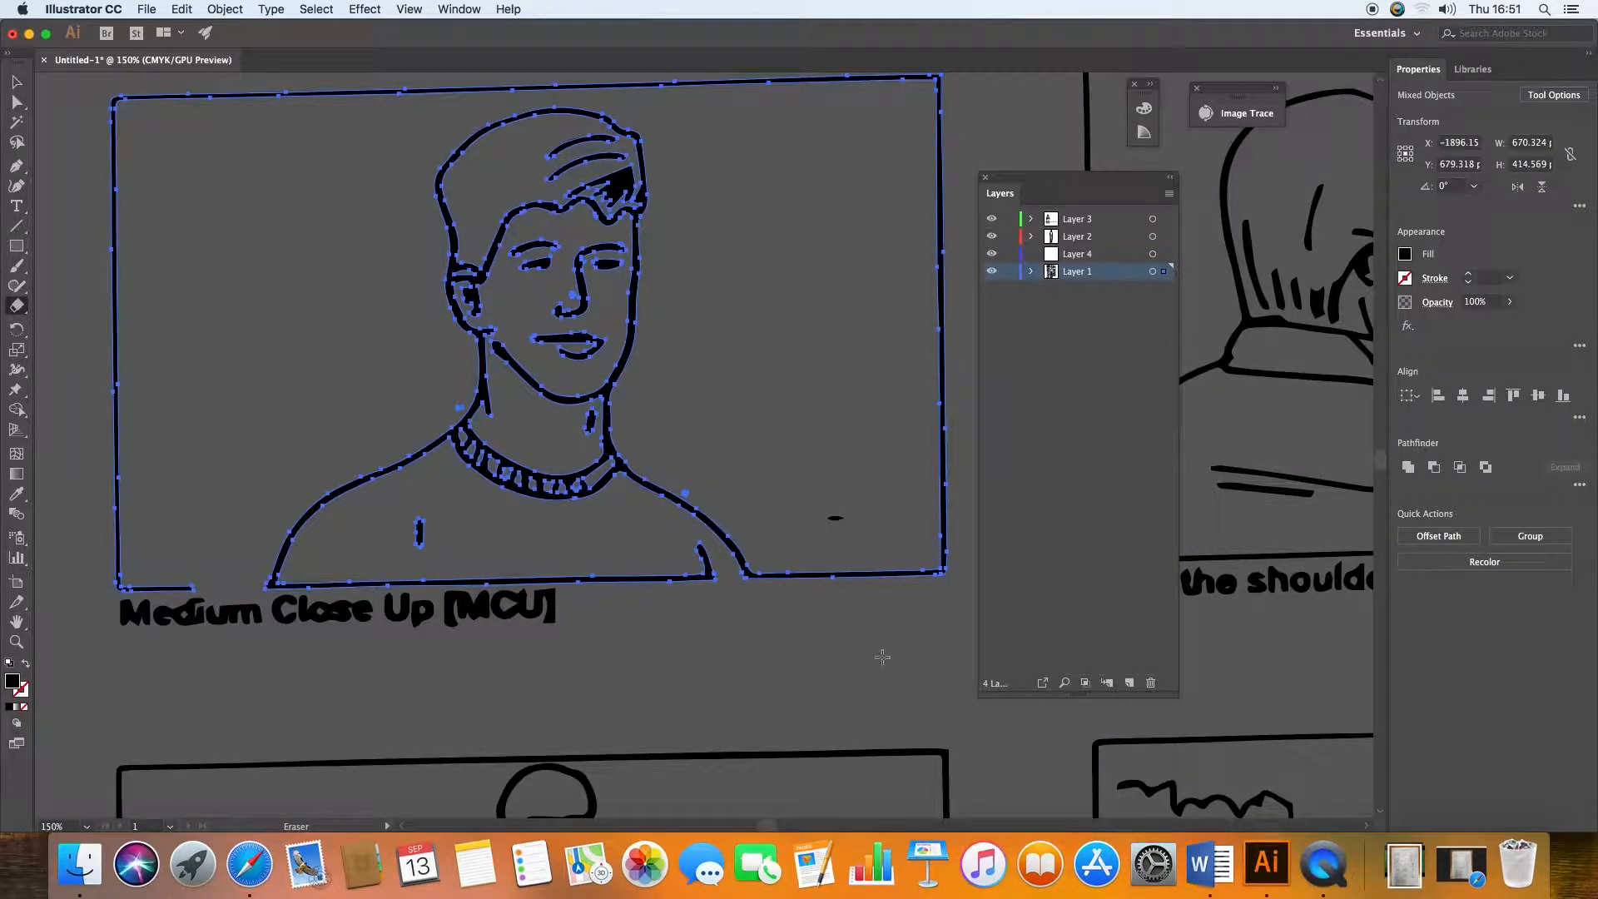
{"action": "mouse_move", "coordinate": [760, 593]}
{"action": "left_mouse_down"}
{"action": "mouse_move", "coordinate": [764, 553]}
{"action": "mouse_move", "coordinate": [848, 518]}
{"action": "left_mouse_up"}
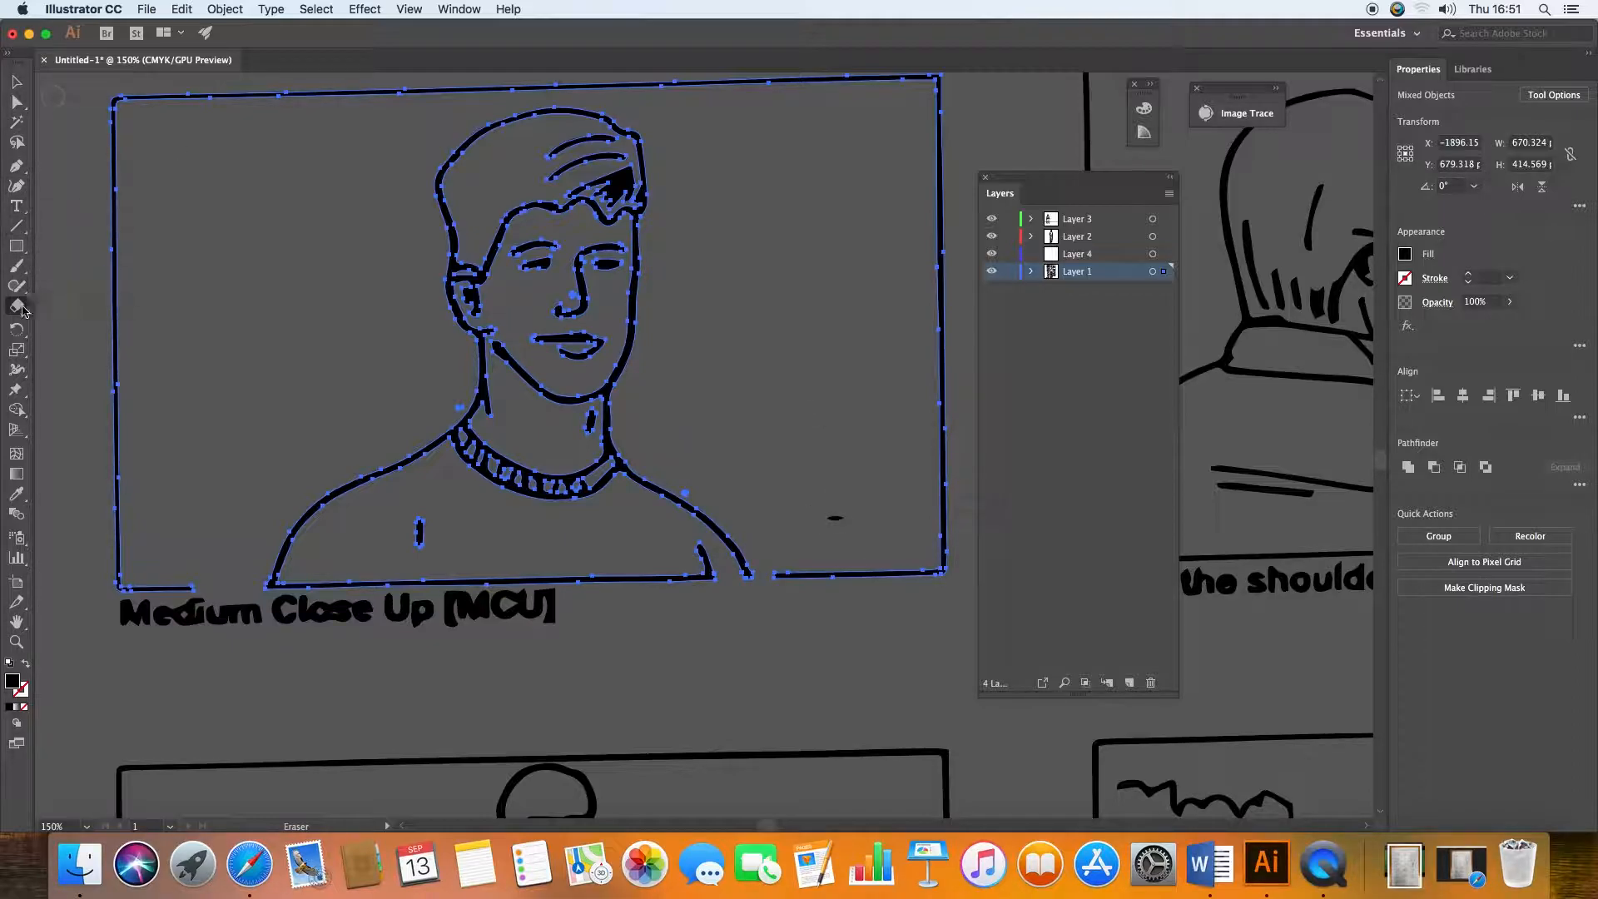
{"action": "left_click", "coordinate": [16, 185]}
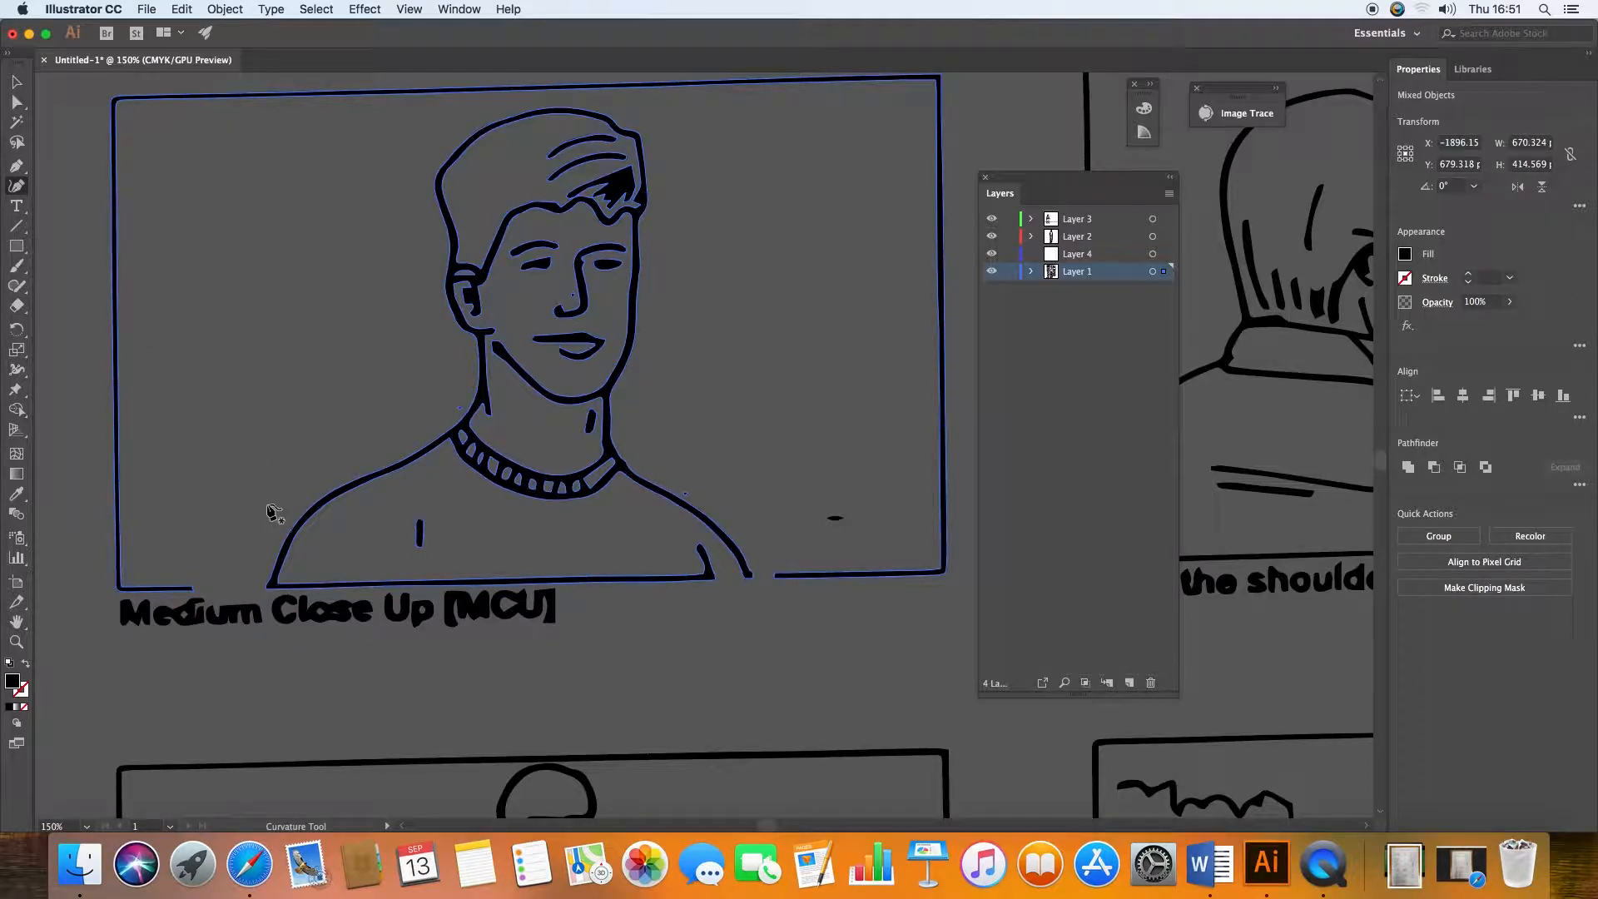
Lasso the man without the frame in the Medium Close Up panel and cut him from Layer 1
{"action": "left_click", "coordinate": [16, 142]}
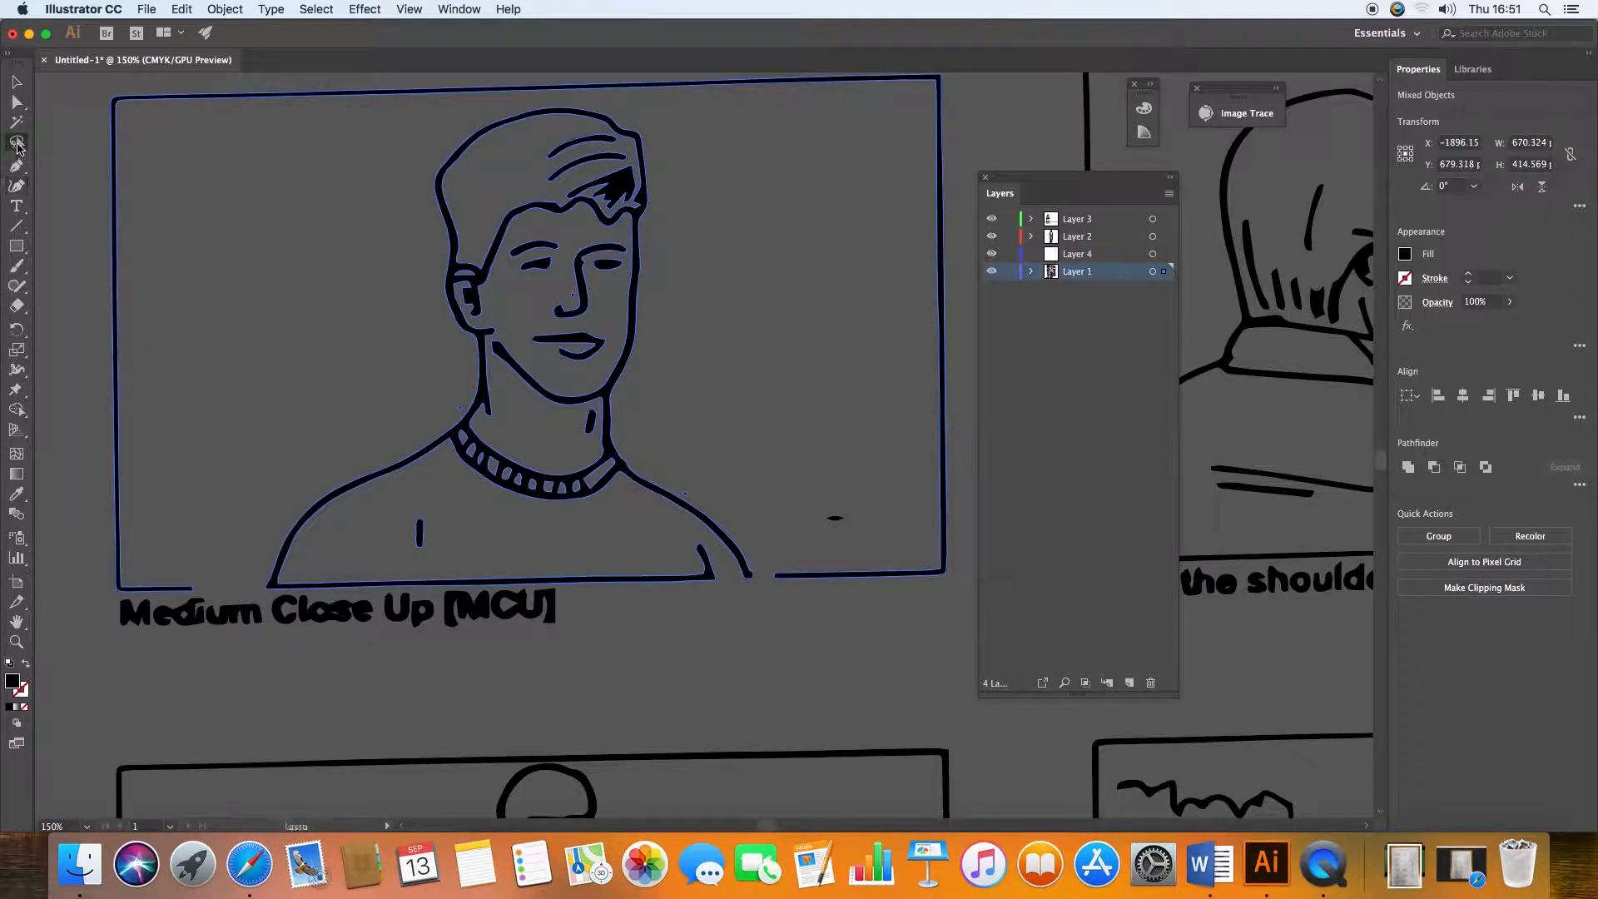
{"action": "mouse_move", "coordinate": [274, 595]}
{"action": "left_mouse_down"}
{"action": "mouse_move", "coordinate": [758, 595]}
{"action": "mouse_move", "coordinate": [737, 467]}
{"action": "mouse_move", "coordinate": [689, 367]}
{"action": "mouse_move", "coordinate": [660, 122]}
{"action": "mouse_move", "coordinate": [548, 97]}
{"action": "mouse_move", "coordinate": [466, 114]}
{"action": "mouse_move", "coordinate": [414, 153]}
{"action": "mouse_move", "coordinate": [291, 346]}
{"action": "mouse_move", "coordinate": [240, 467]}
{"action": "mouse_move", "coordinate": [228, 526]}
{"action": "mouse_move", "coordinate": [260, 591]}
{"action": "left_mouse_up"}
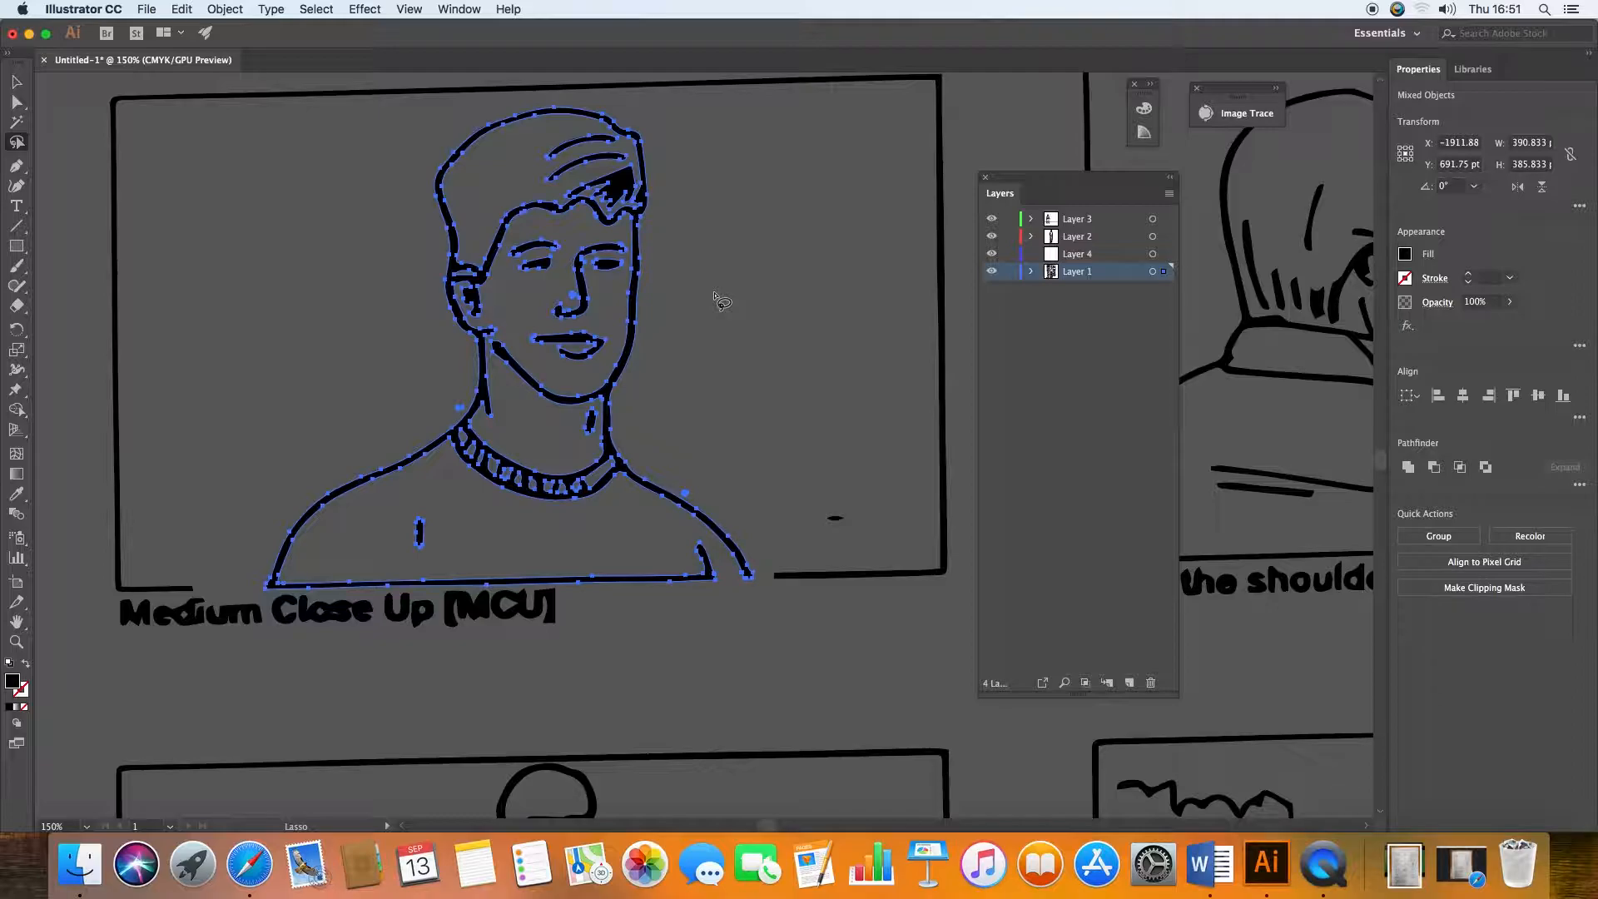
{"action": "key", "text": "Delete"}
Paste the cut man onto Layer 4 and move him back inside the Medium Close Up frame
{"action": "left_click", "coordinate": [1089, 255]}
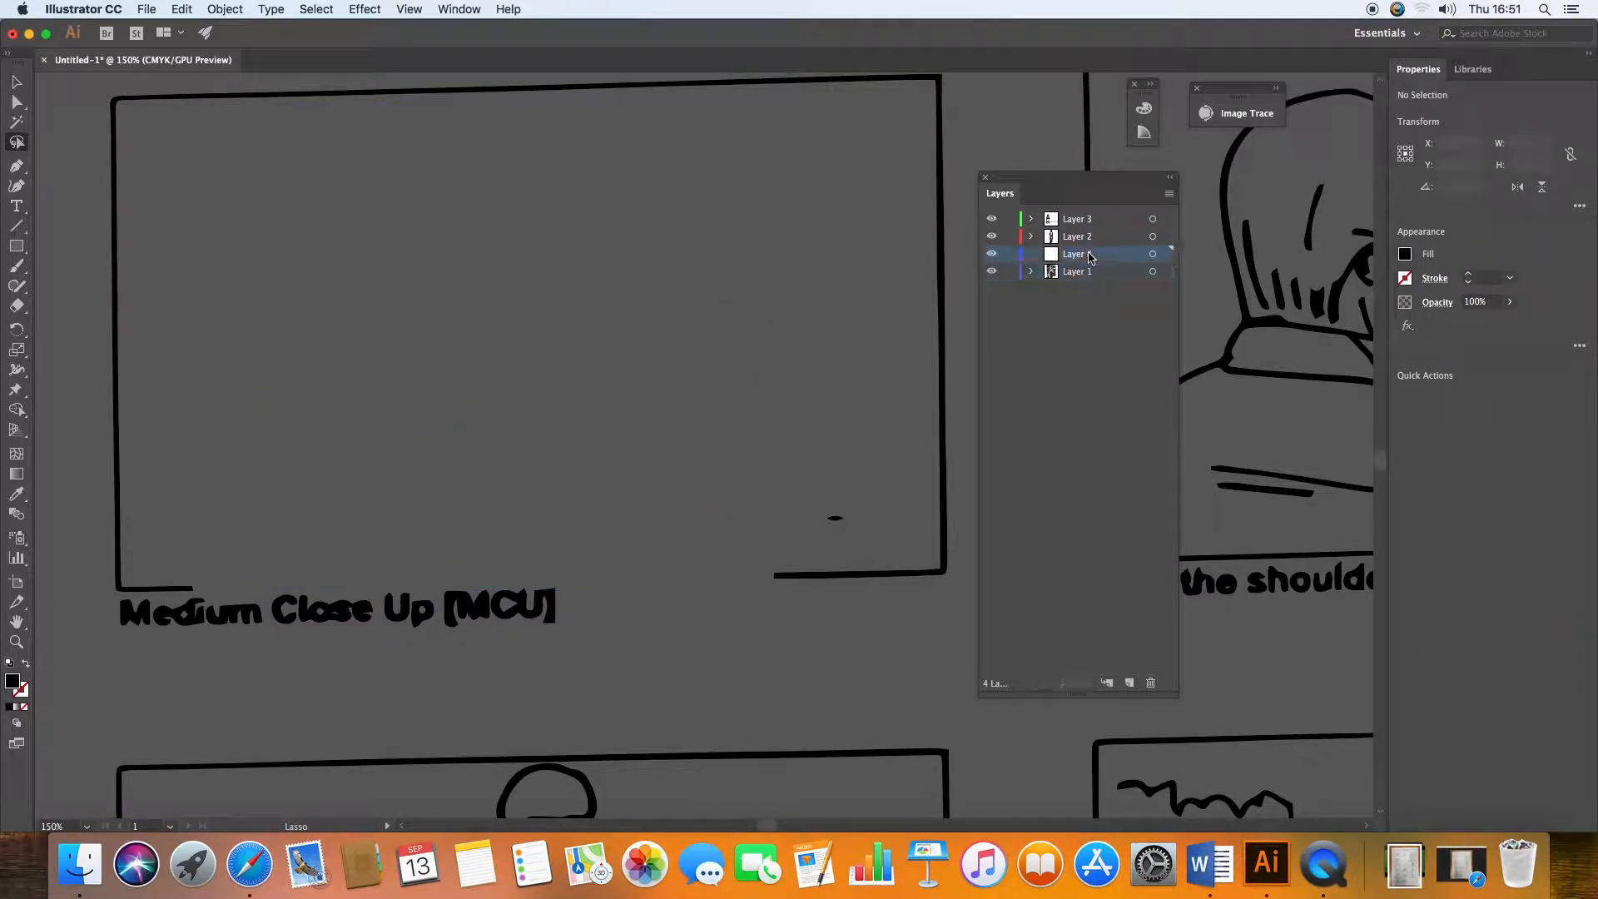
{"action": "key", "text": "v"}
{"action": "key", "text": "super+v"}
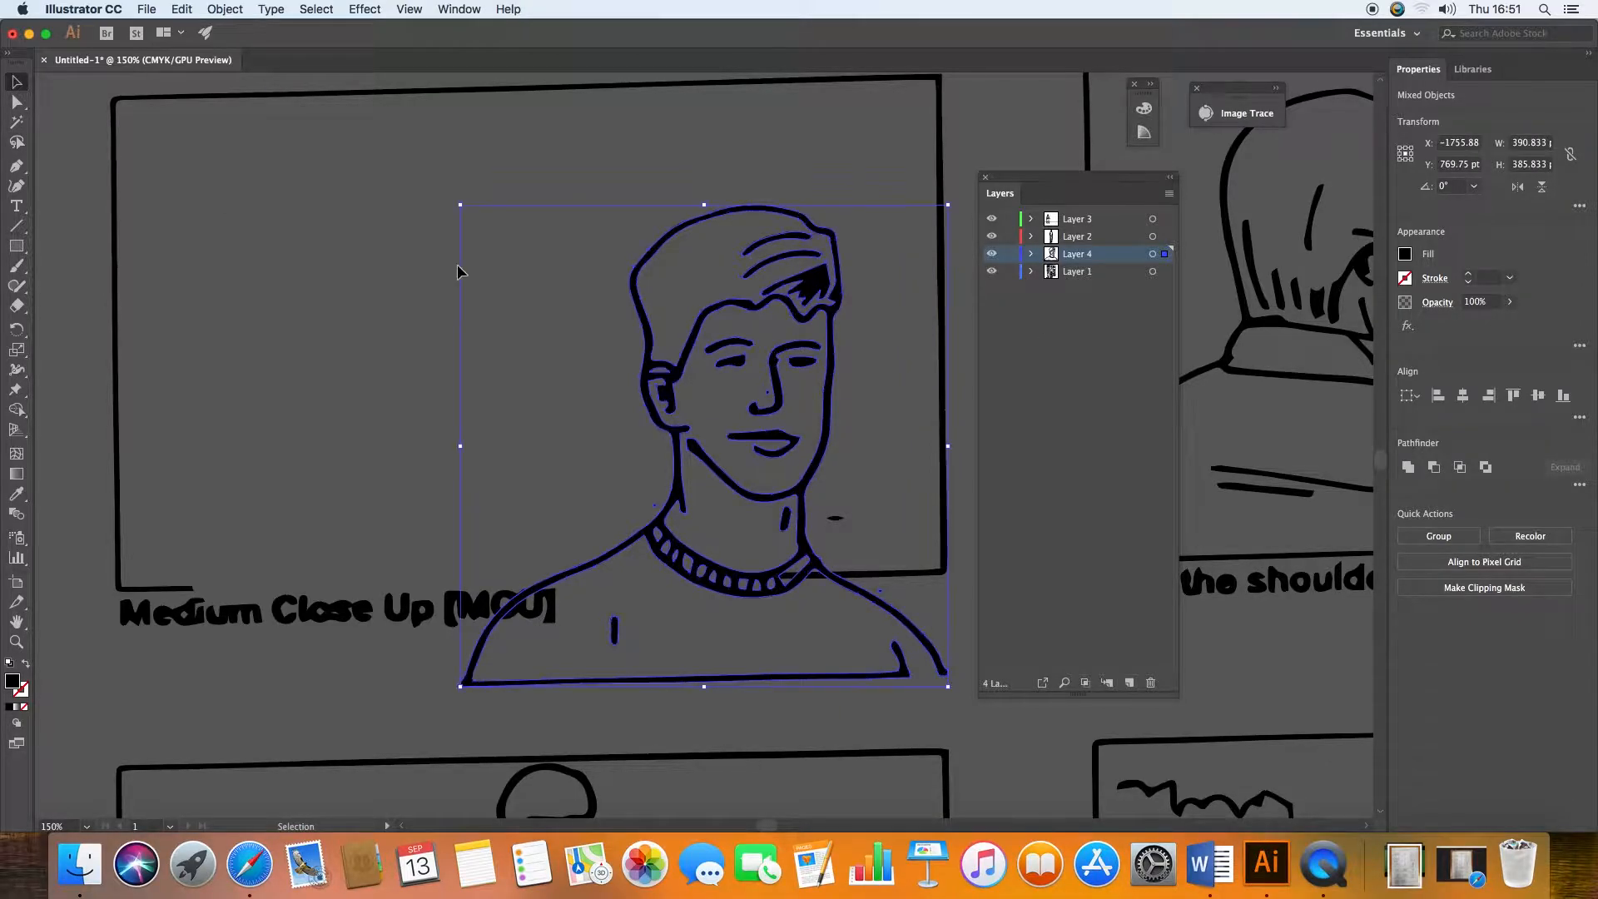
{"action": "left_click_drag", "start_coordinate": [691, 337], "coordinate": [477, 231]}
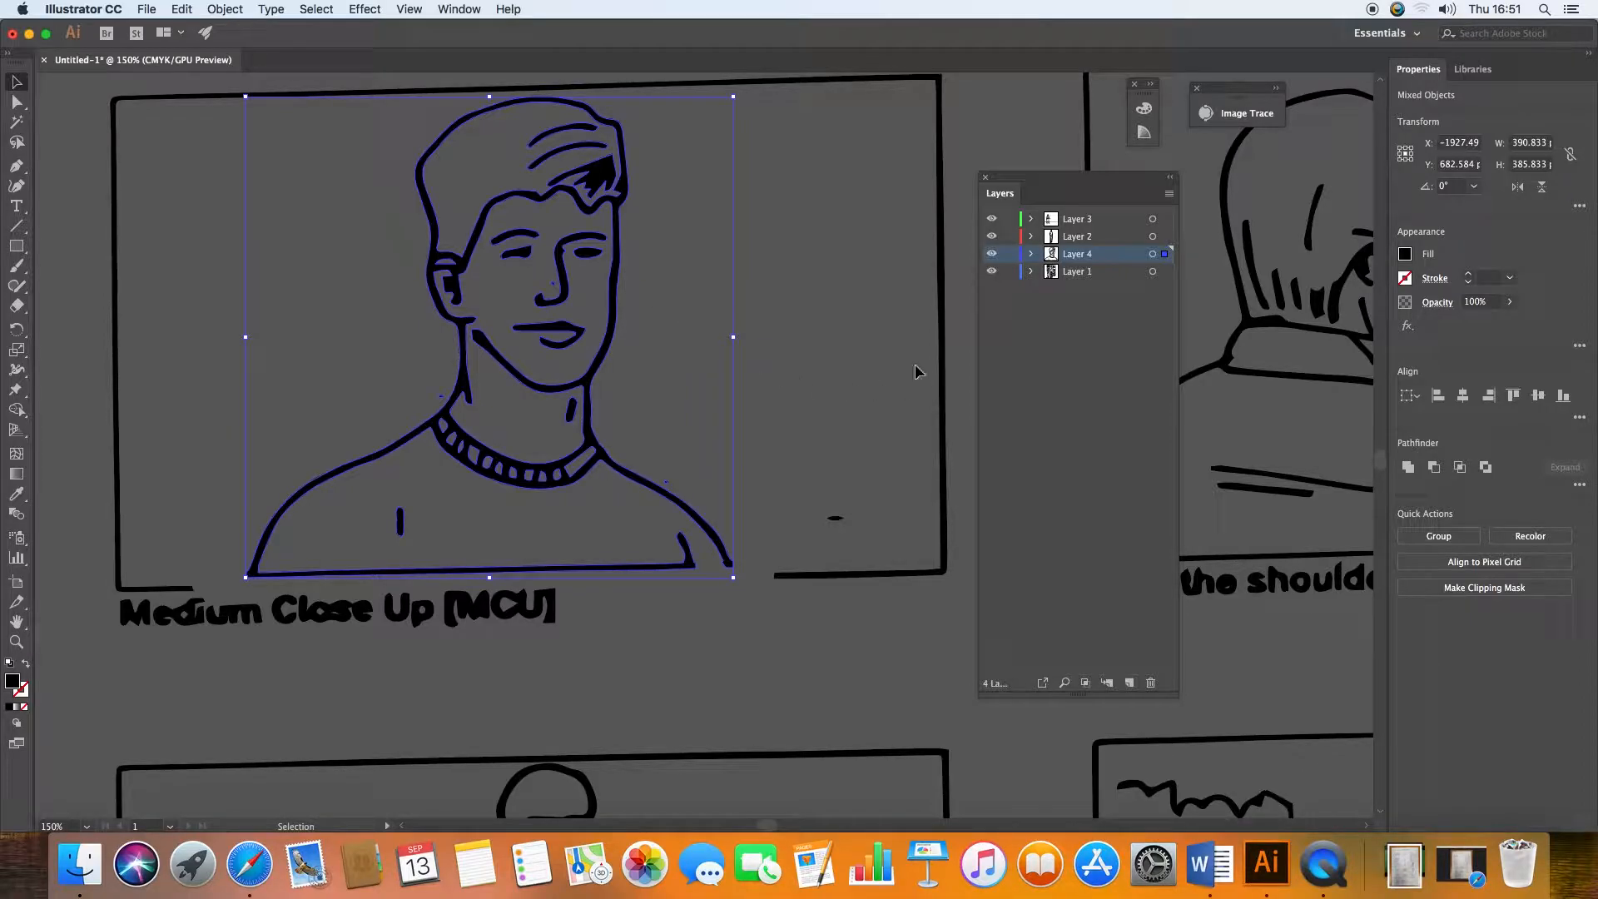
{"action": "left_click", "coordinate": [777, 447]}
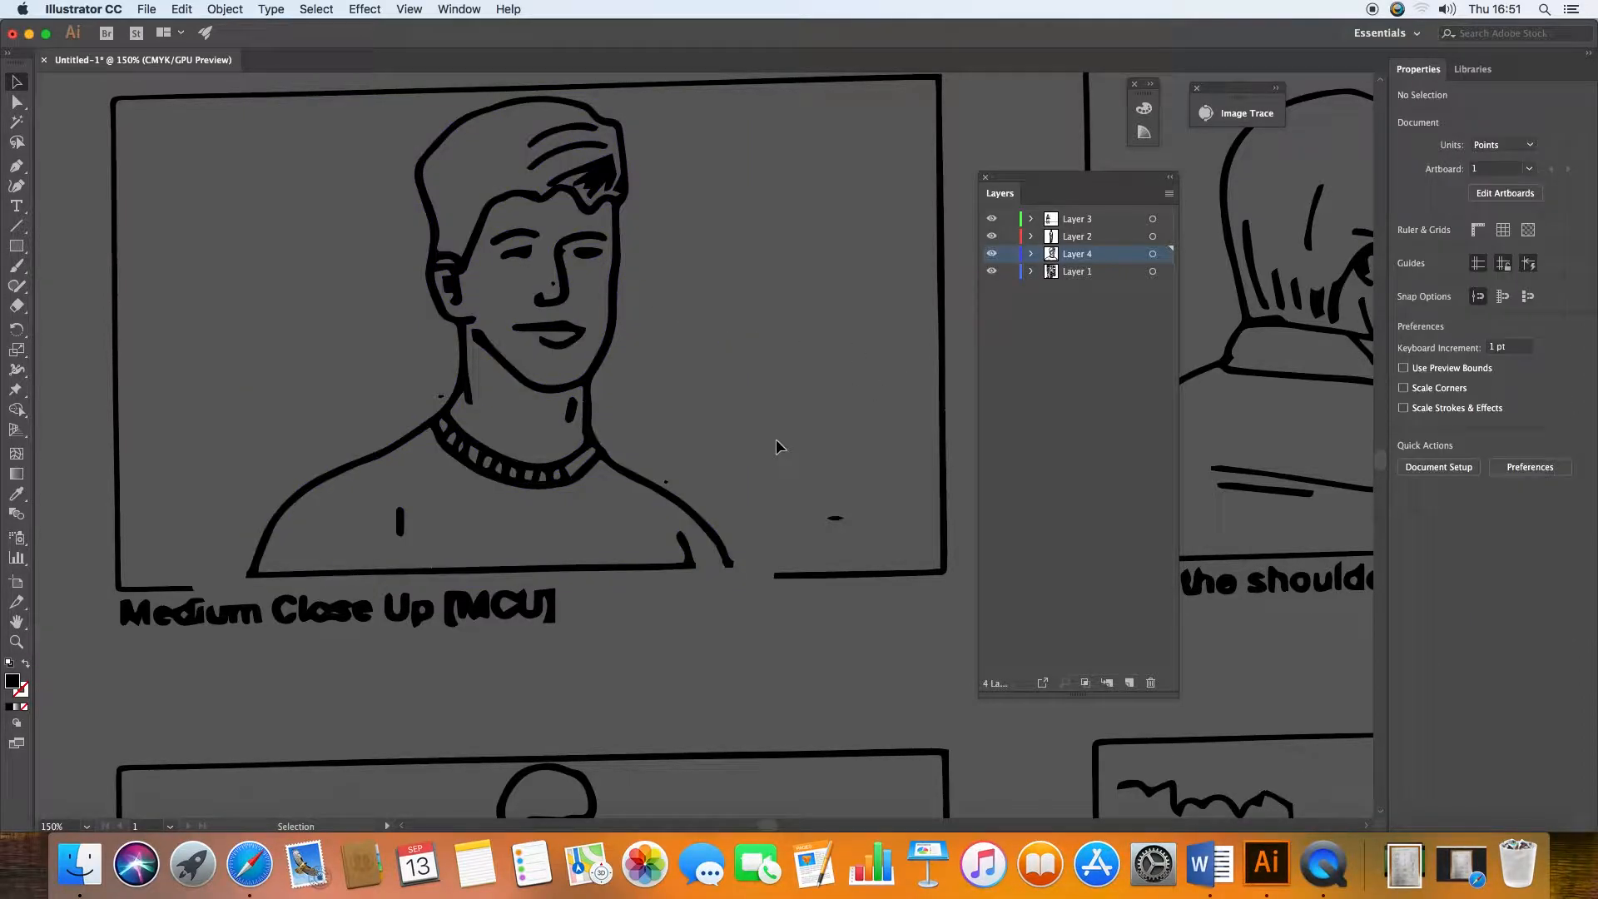